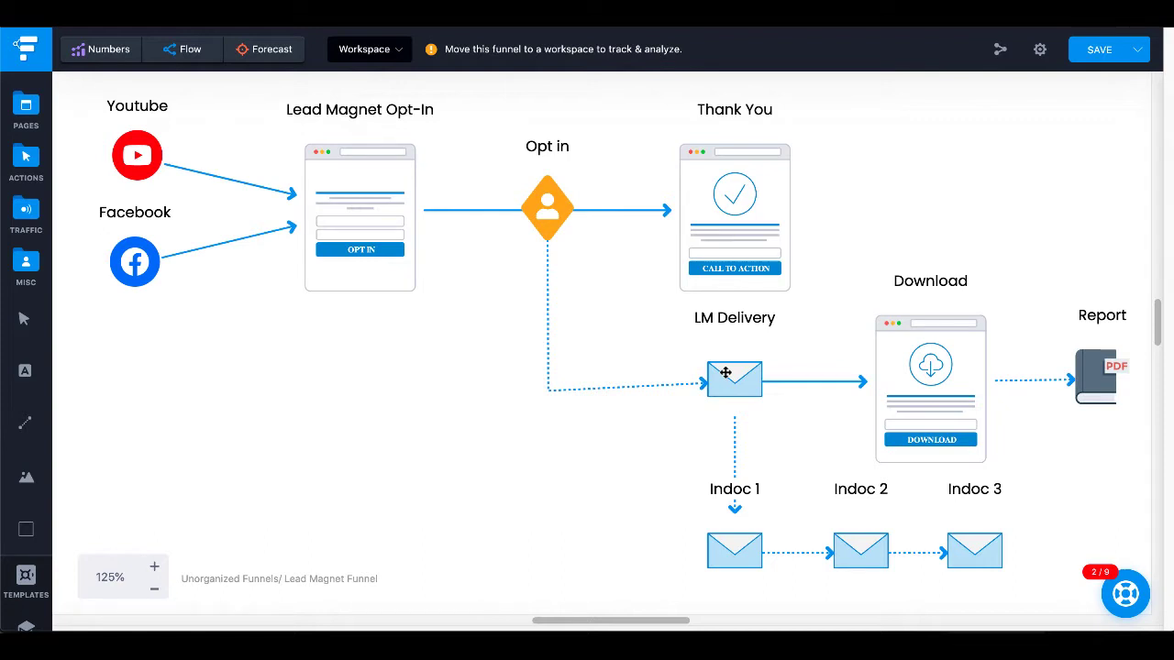
Read the viewer's comments about free-offer email delivery below the GroovePages tutorial video on YouTube
mouse_move(754, 377)
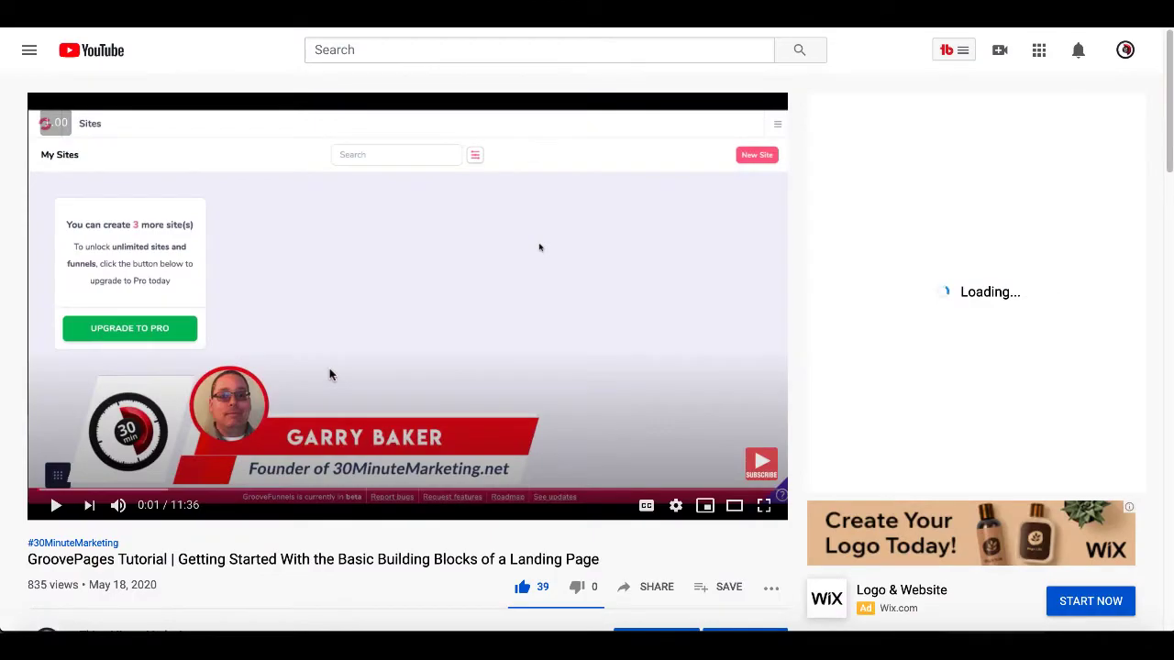
scroll(330, 371, down, 2)
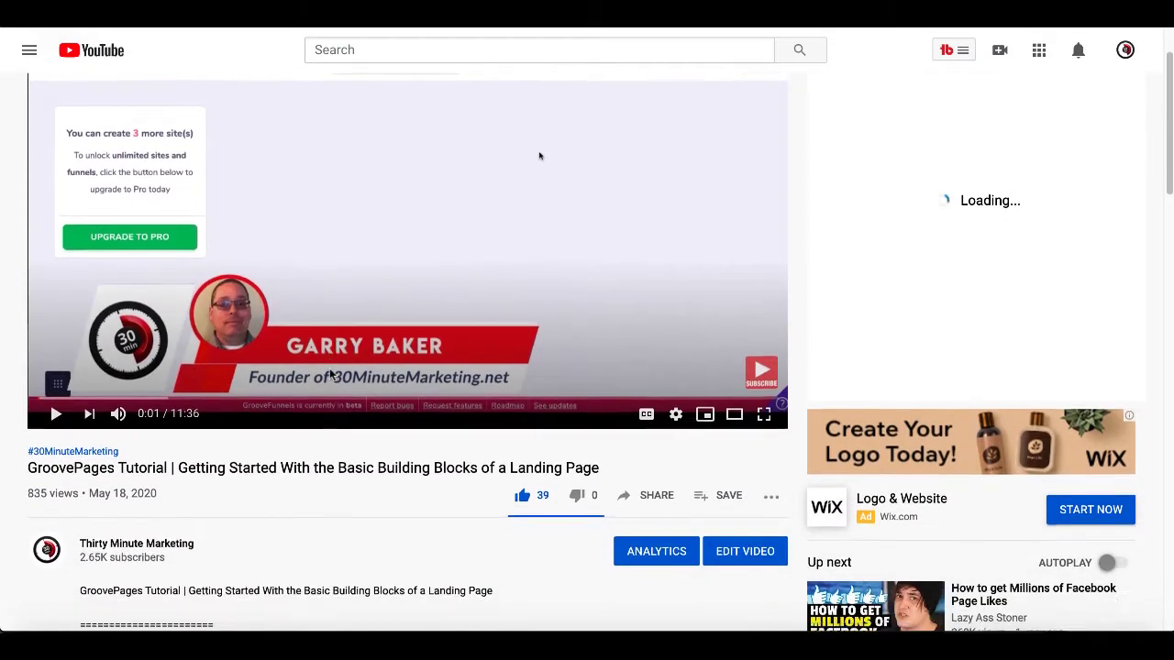
scroll(330, 372, down, 5)
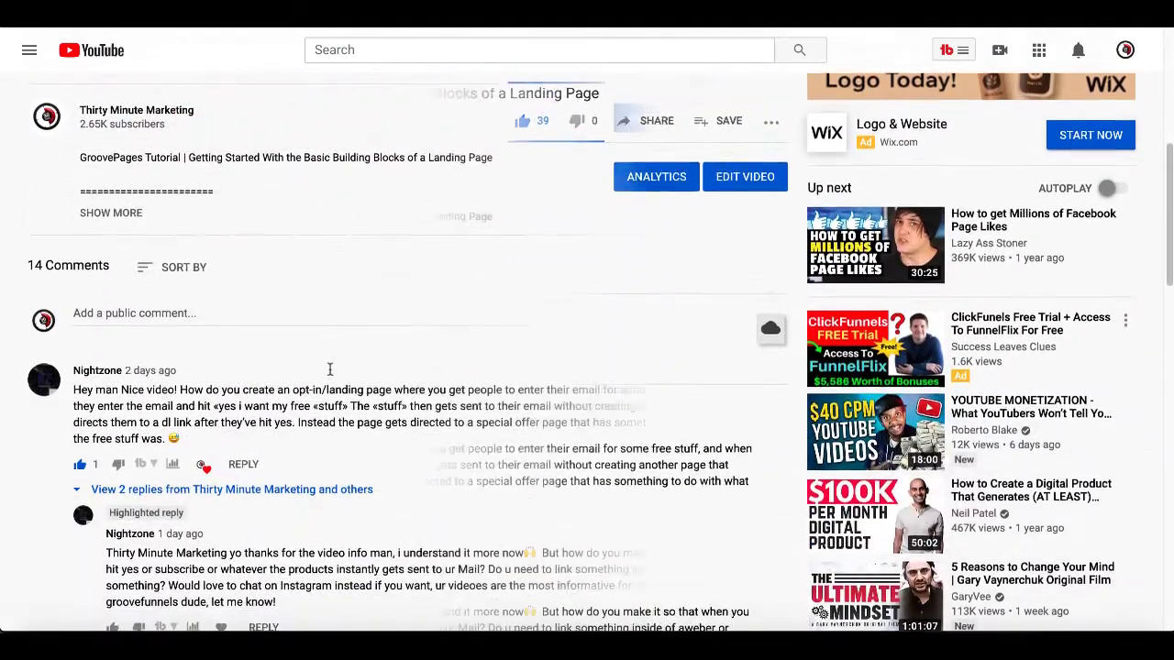
scroll(330, 370, down, 2)
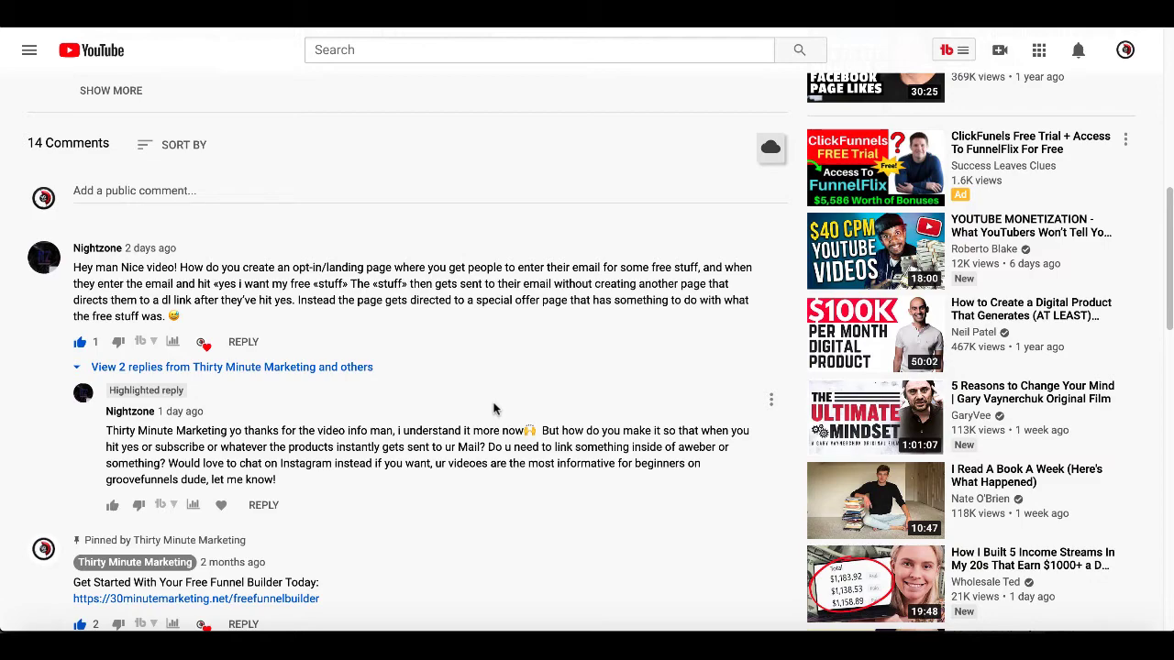
scroll(493, 409, up, 10)
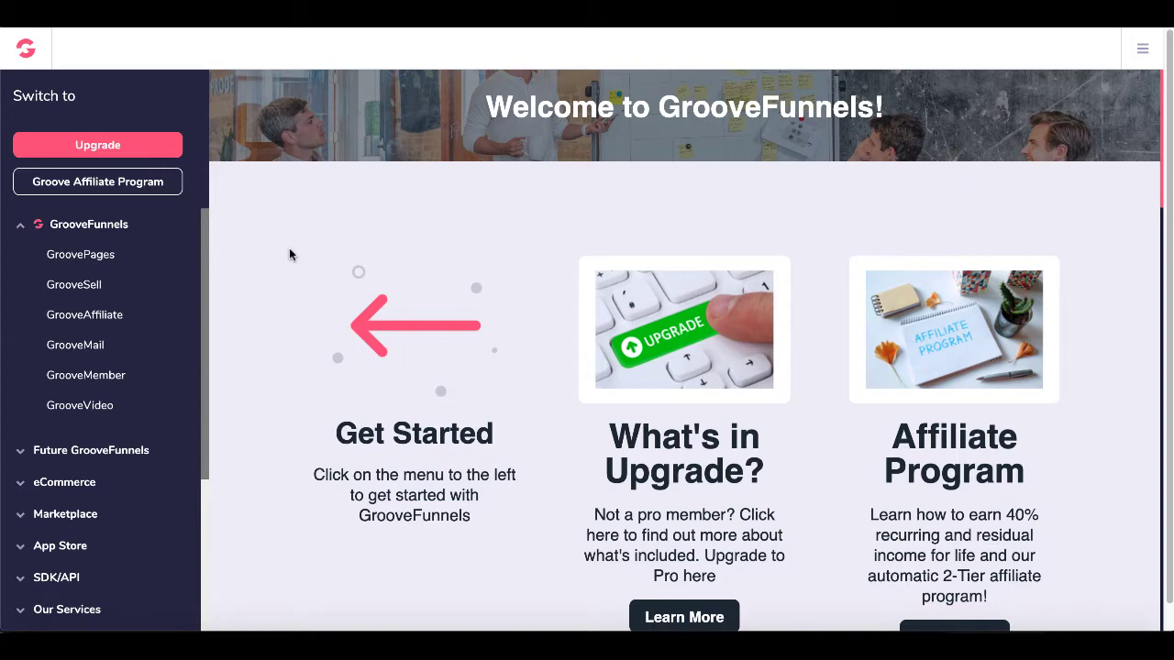
Switch to GrooveFunnels, go to GroovePages and open the first "My new site" in the editor
click(86, 256)
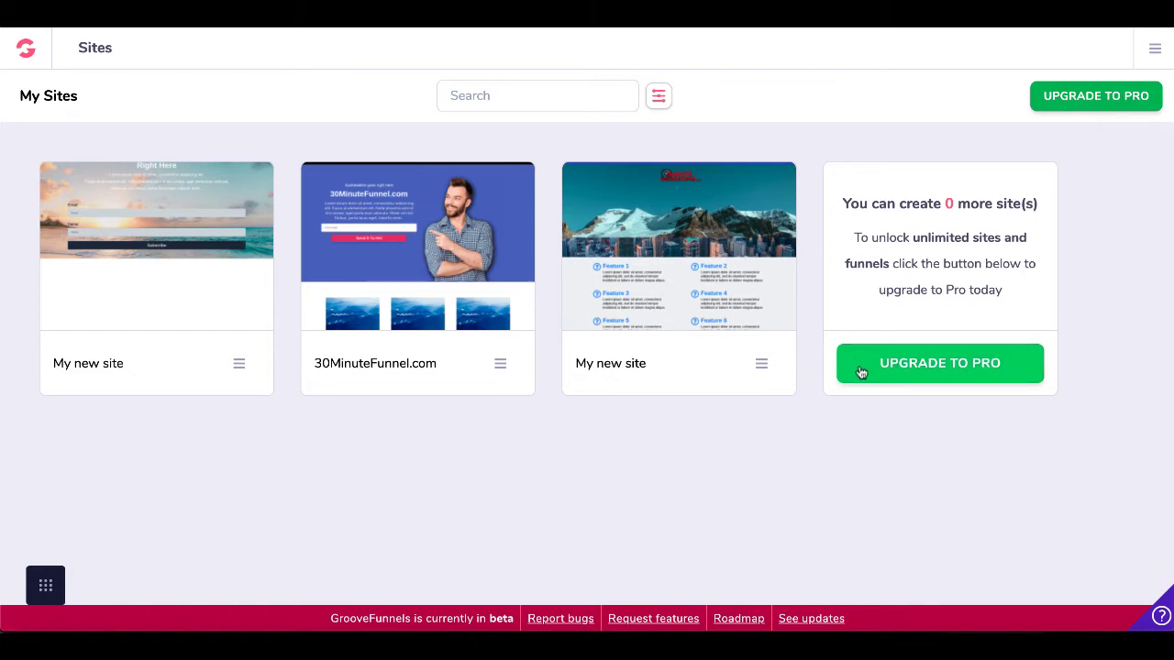
mouse_move(169, 273)
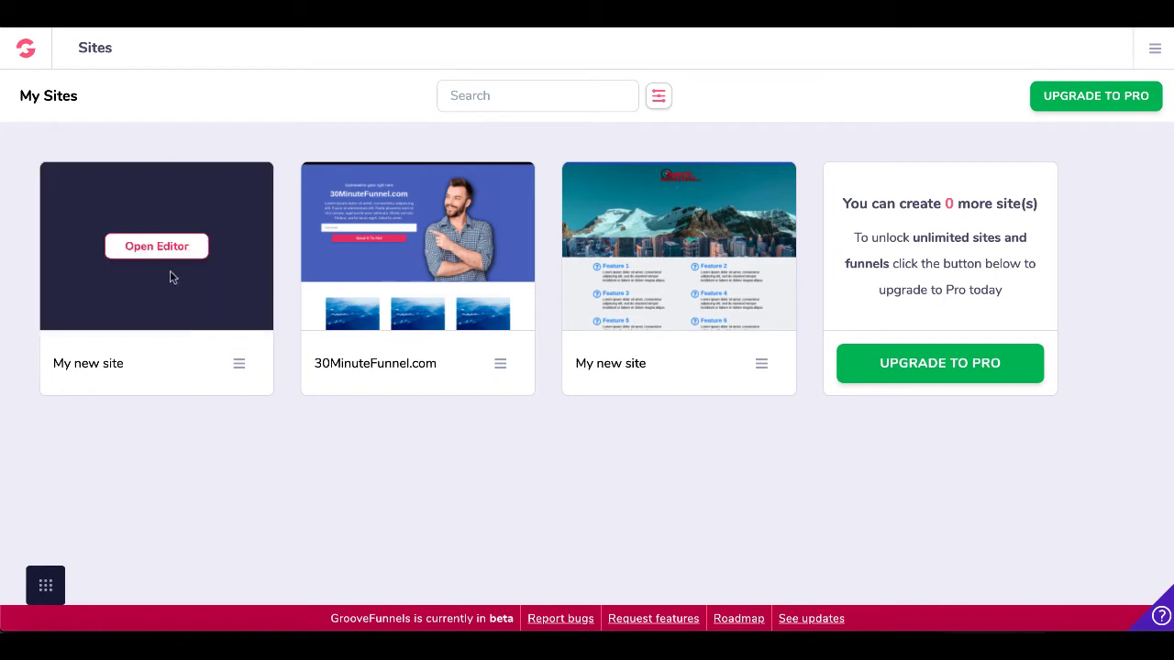
click(165, 249)
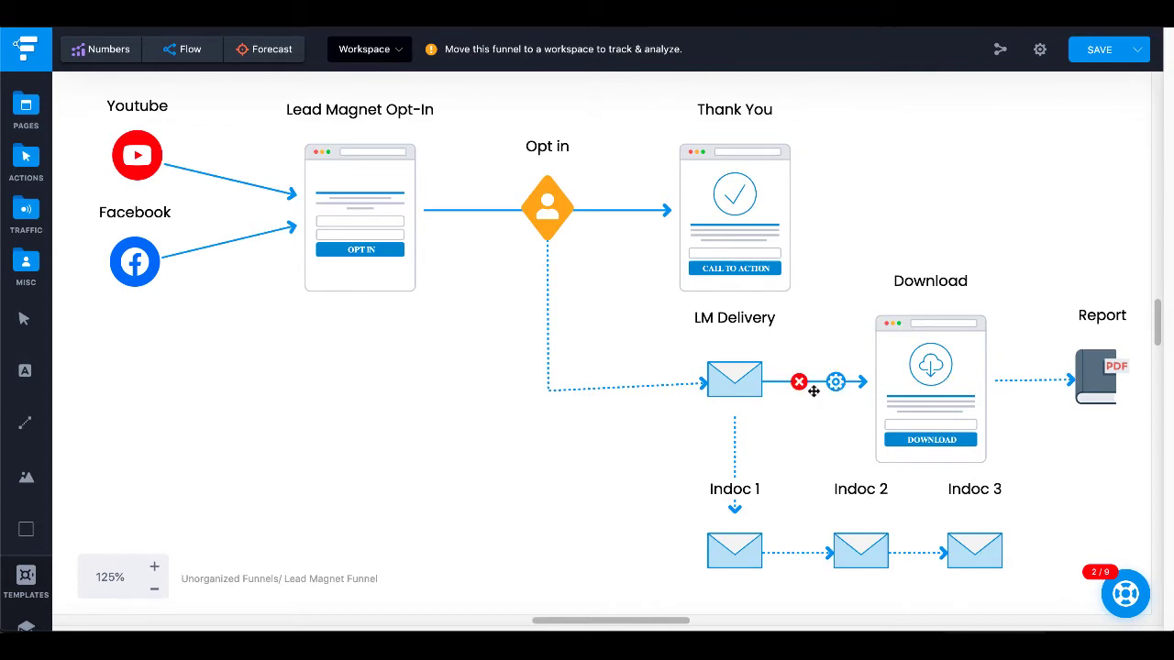
click(547, 340)
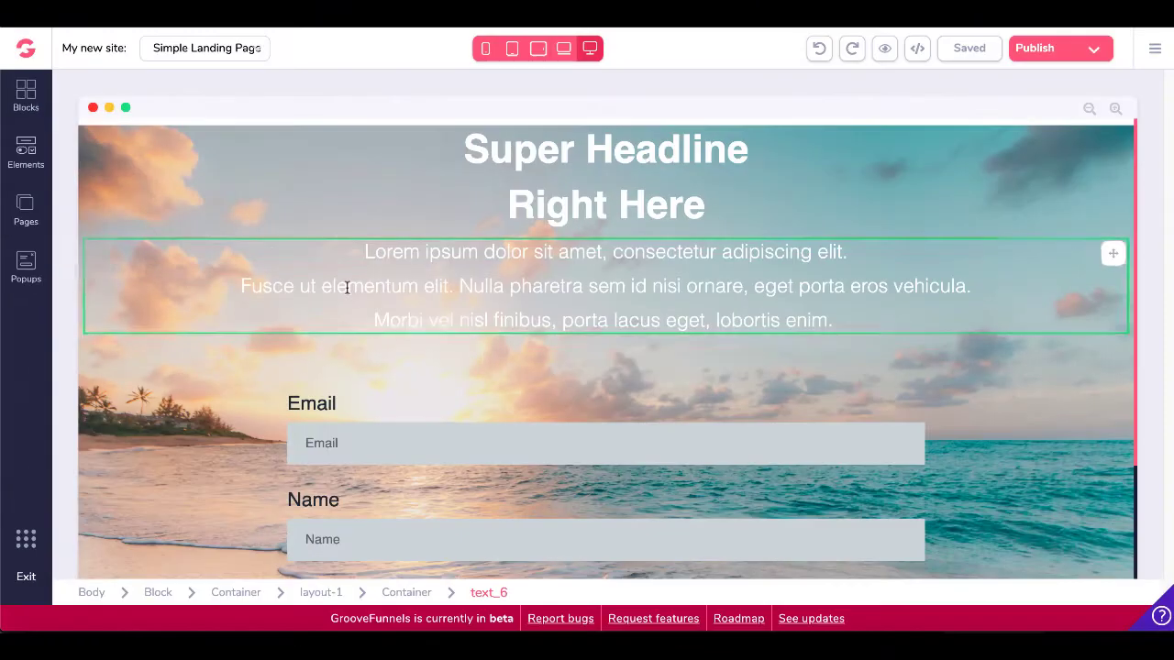
click(125, 183)
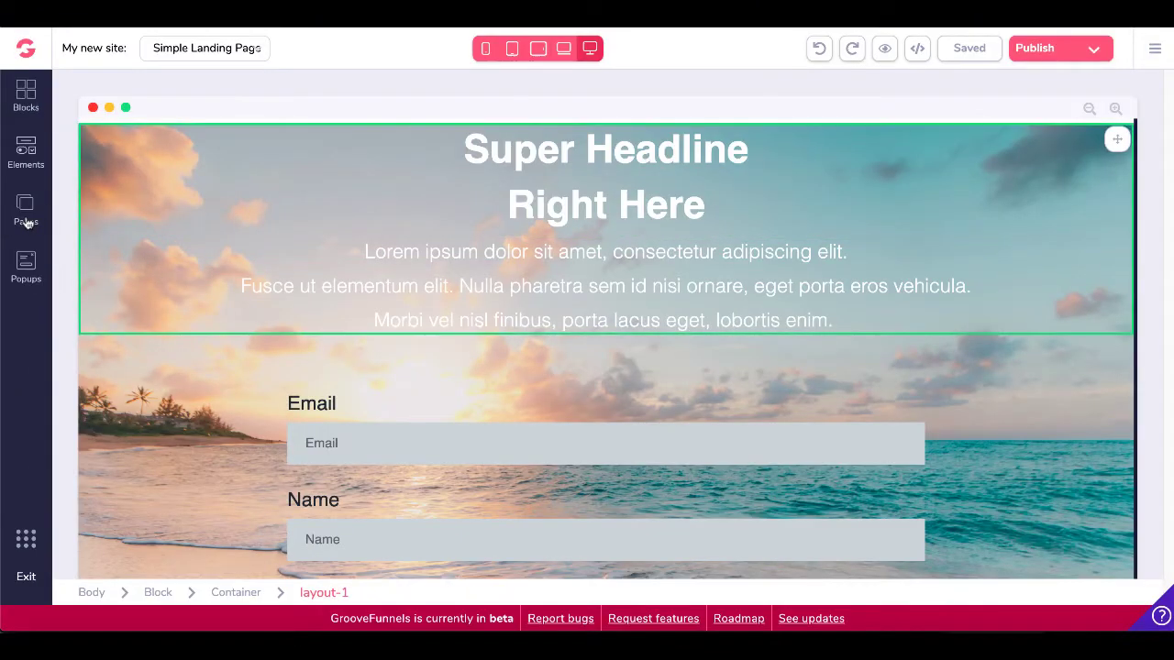
Clone the site's Simple Landing Page
click(26, 212)
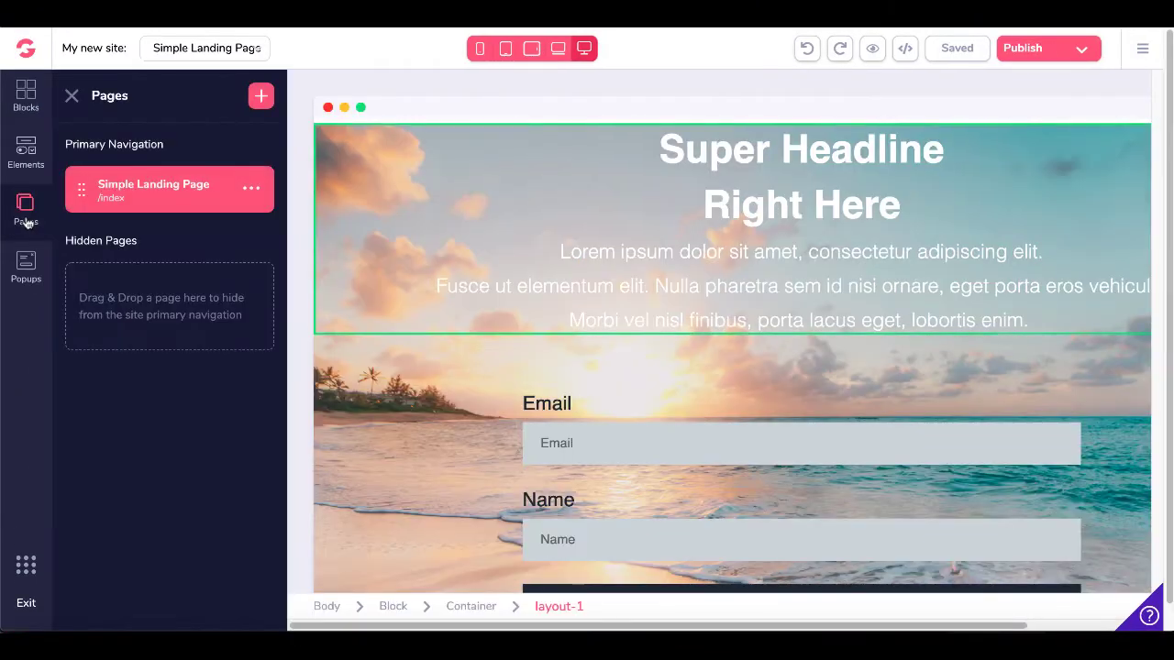
click(250, 188)
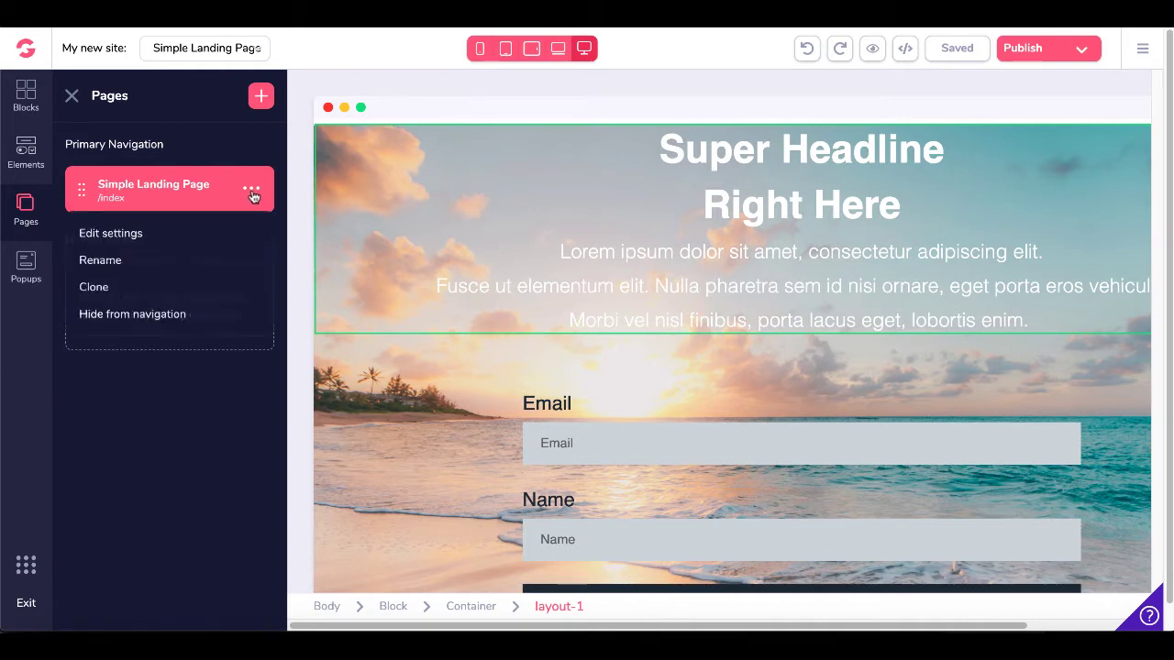
click(118, 287)
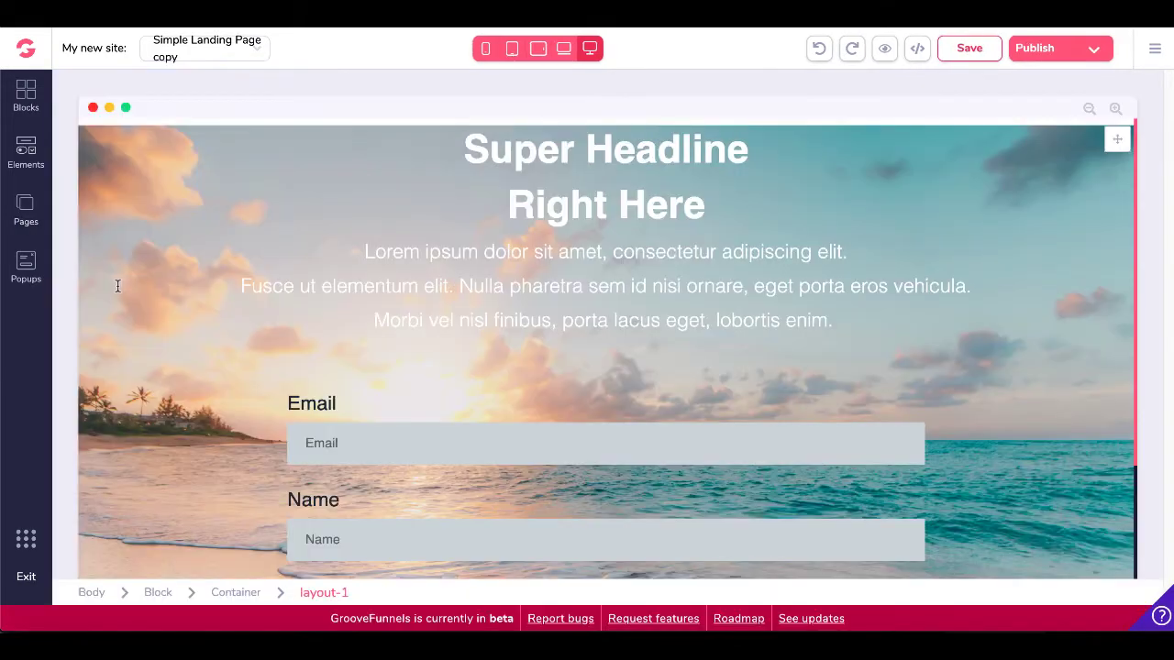
Set the cloned page's URL to "download" and its name to "Download Page", and apply the page settings
click(35, 209)
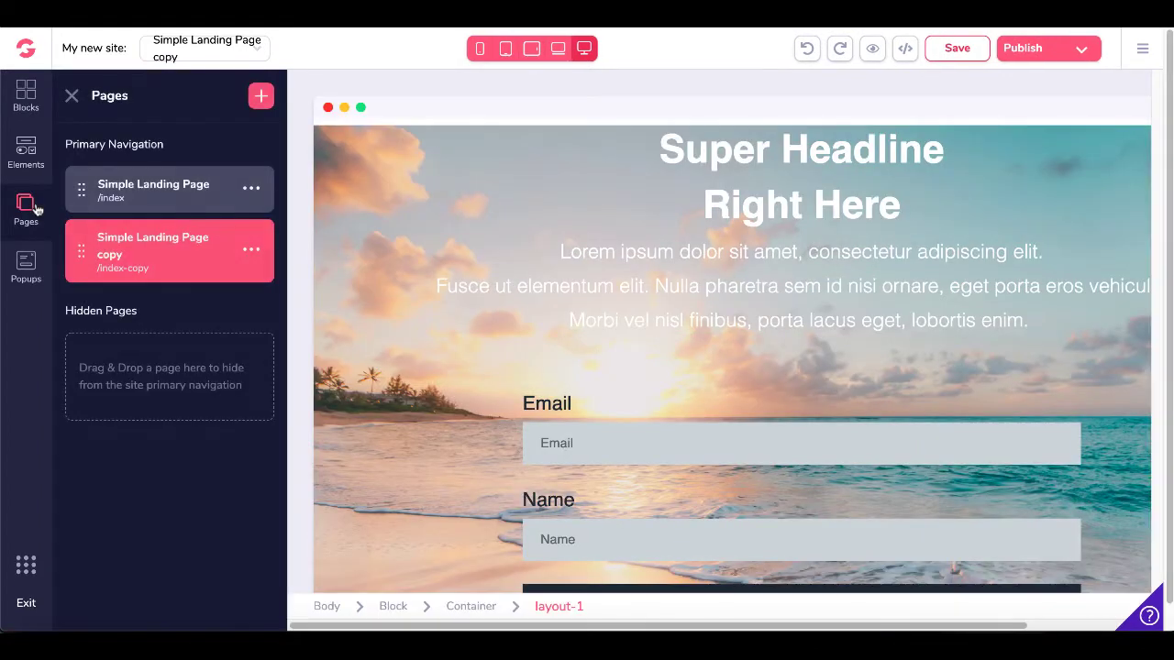
click(251, 254)
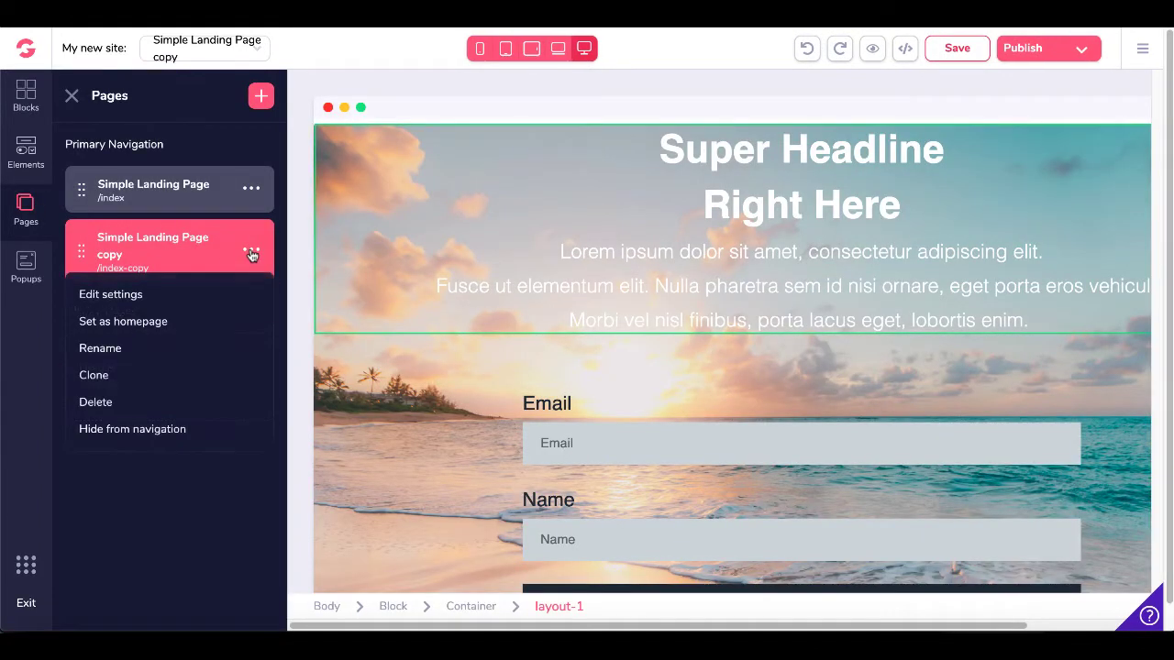
click(144, 294)
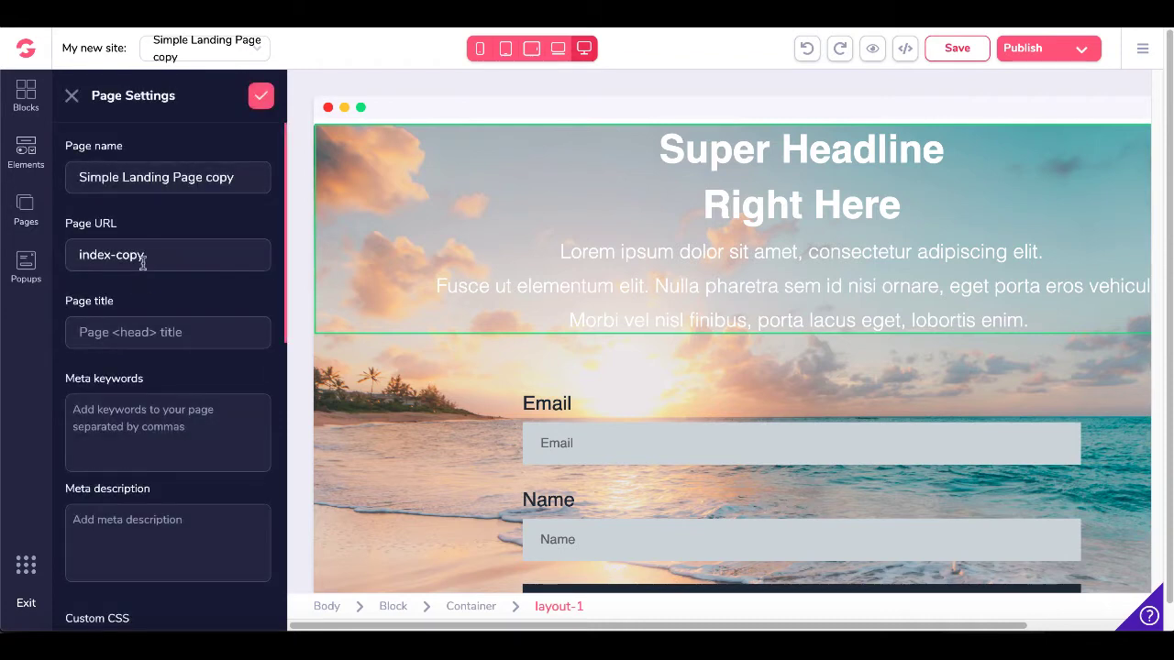
triple_click(144, 257)
text(download)
drag(77, 177, 222, 191)
text(Download Page)
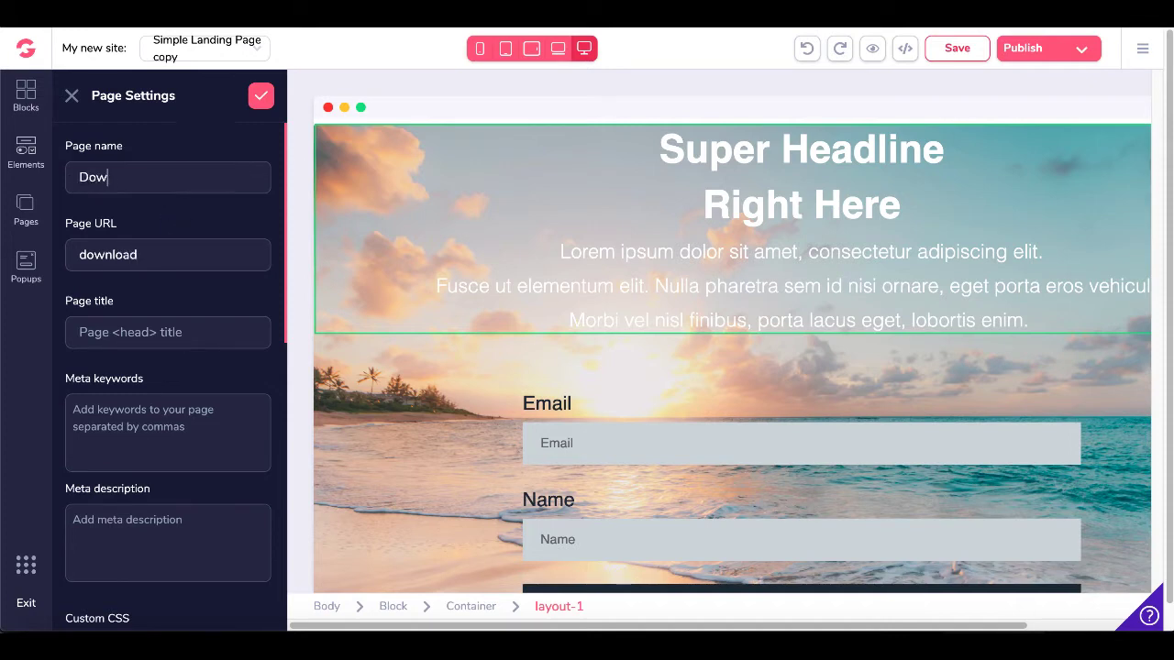
click(261, 100)
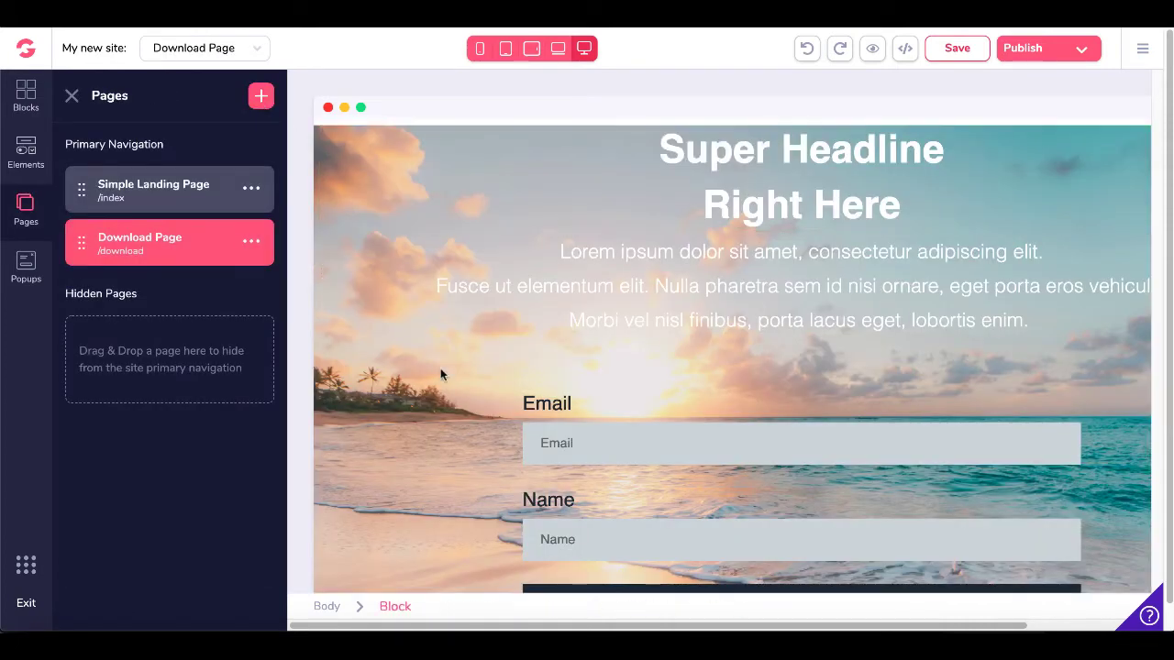
click(71, 95)
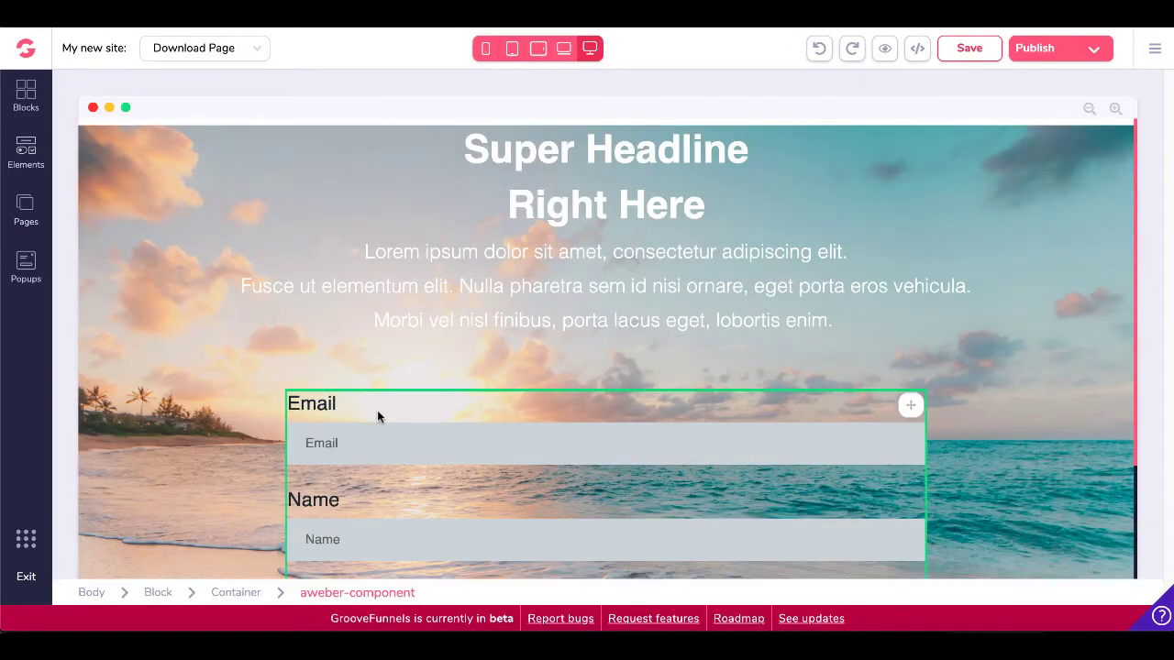
Delete the AWeber email and name form from the Download Page
click(378, 414)
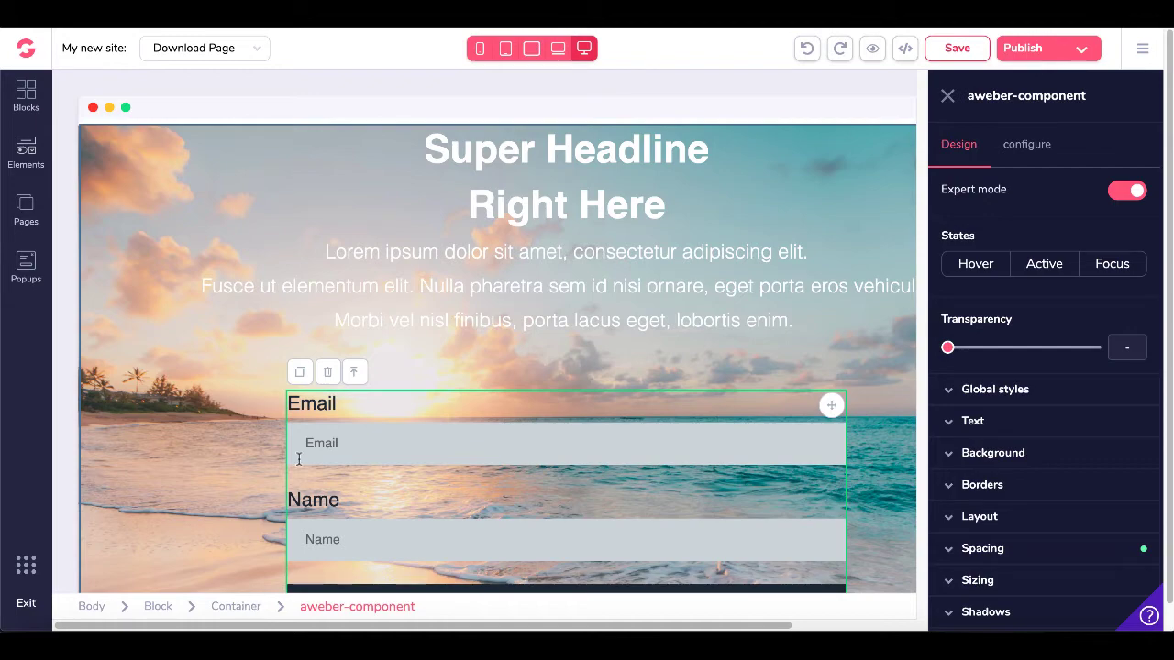
click(329, 373)
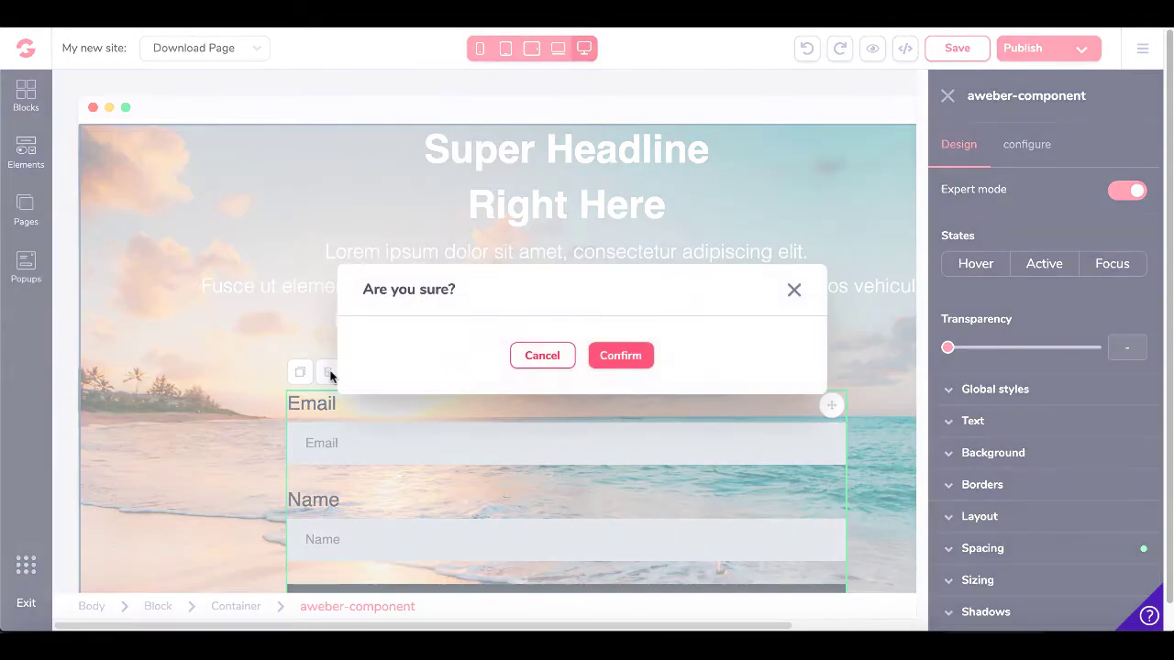
click(609, 354)
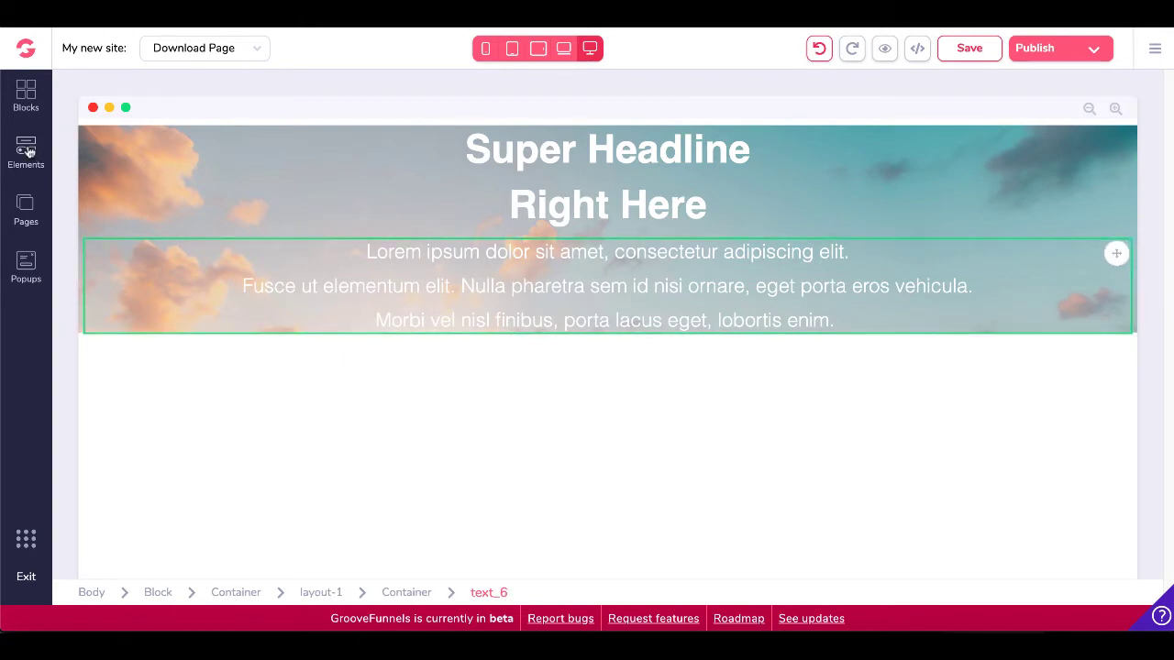
Add a heading below the lorem ipsum text reading "Click This Link Below to Download Your Free PDF:"
click(27, 152)
scroll(236, 442, down, 1)
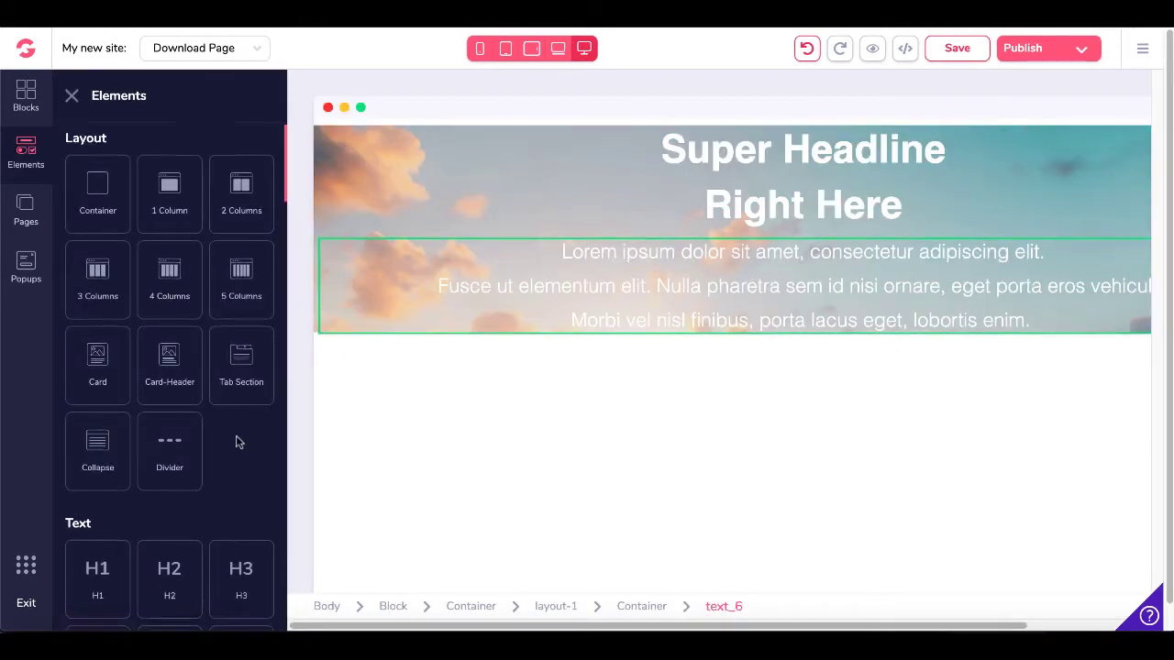
scroll(237, 442, down, 4)
drag(92, 266, 663, 391)
double_click(362, 341)
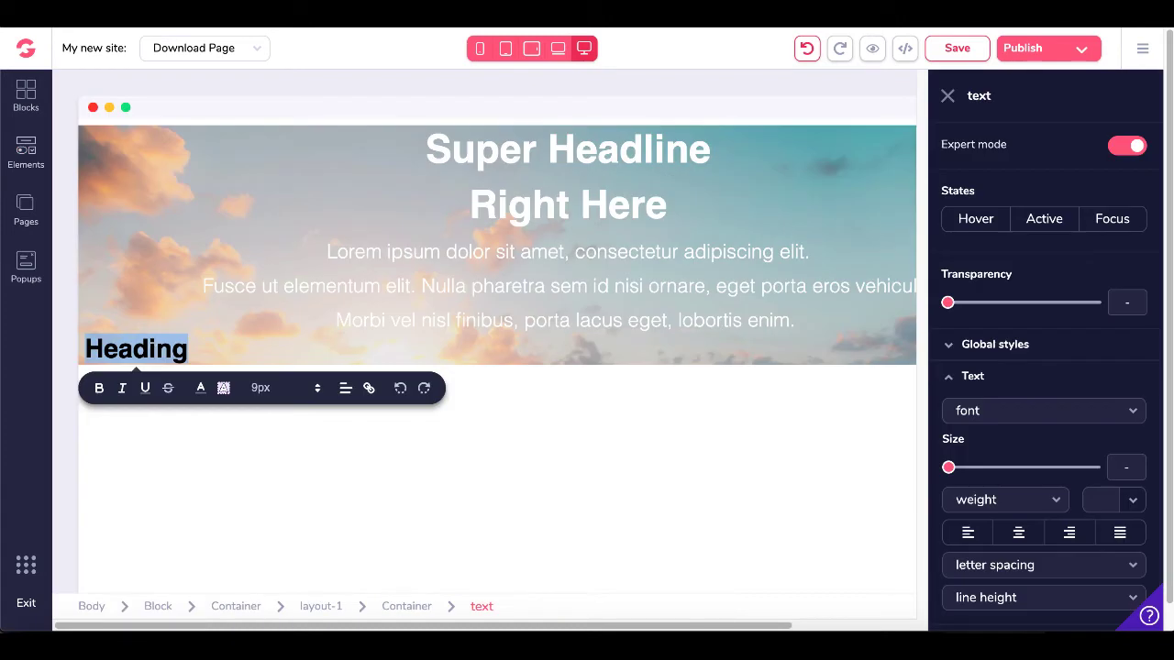
text(Click This )
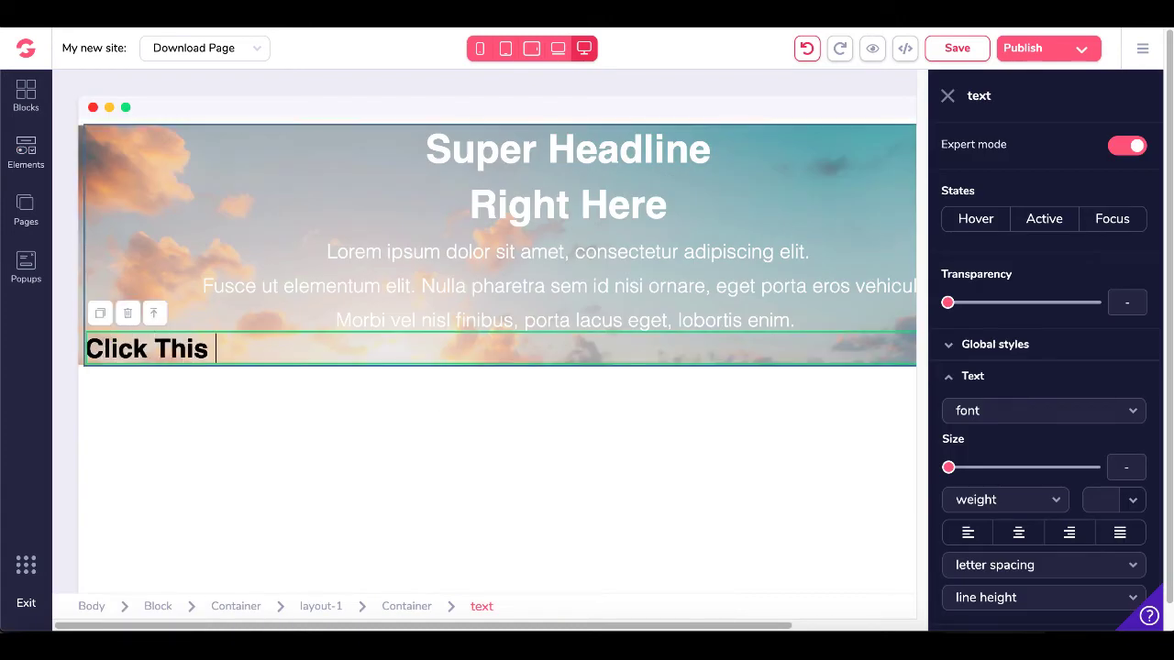
text(Link Below)
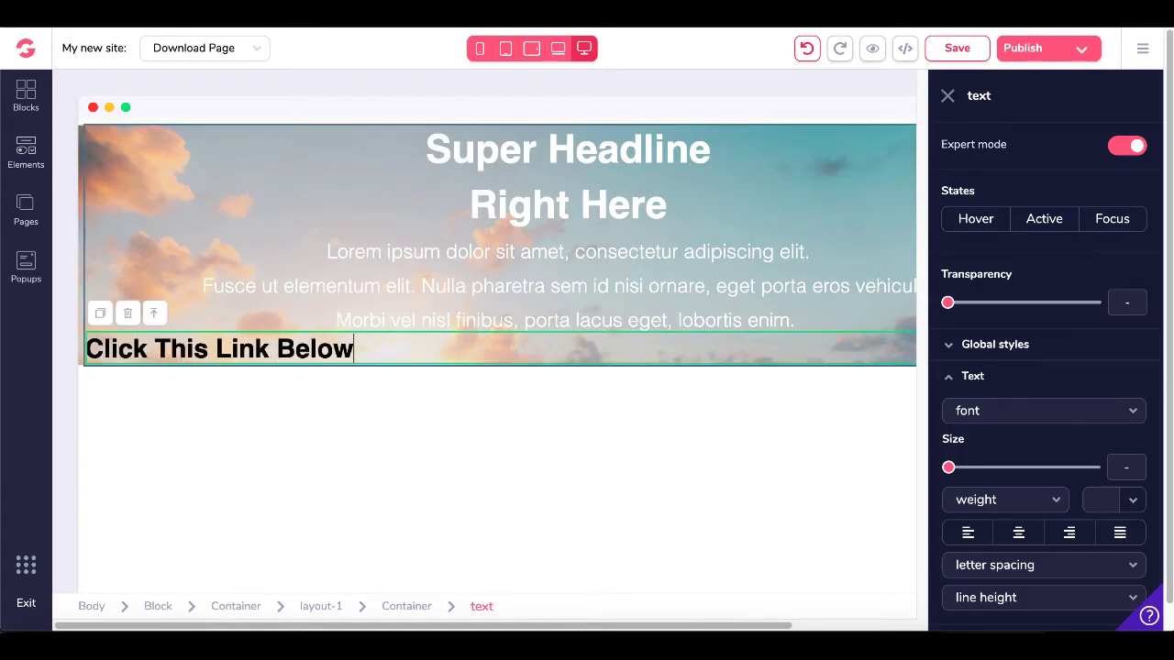
text( to Download)
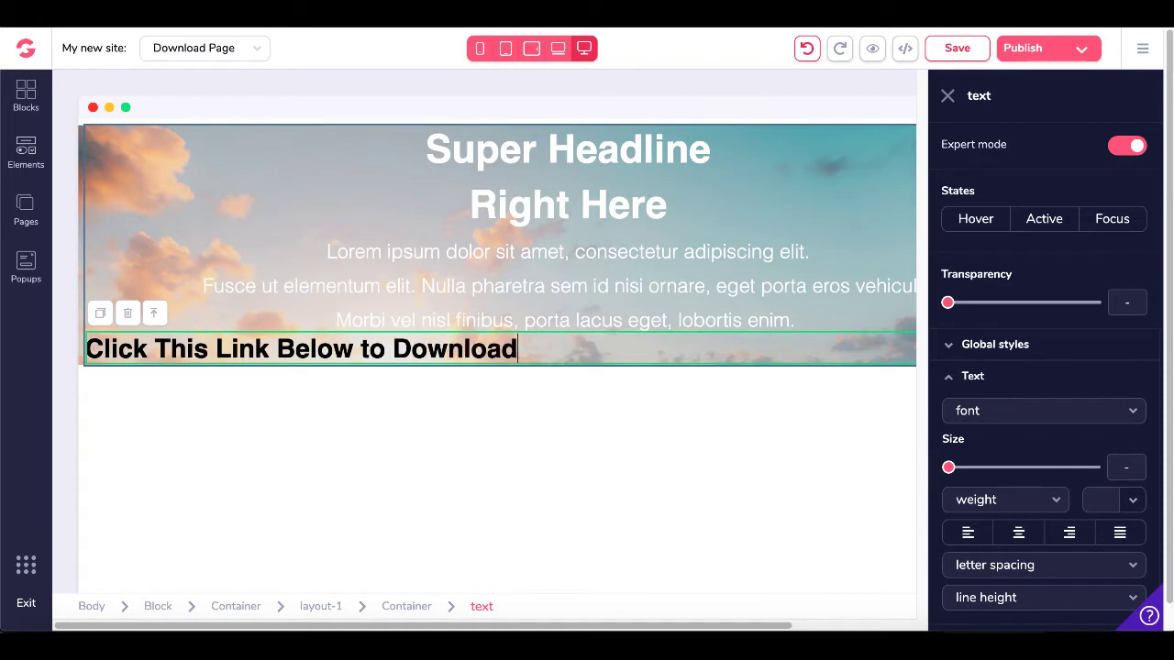
text( Your F)
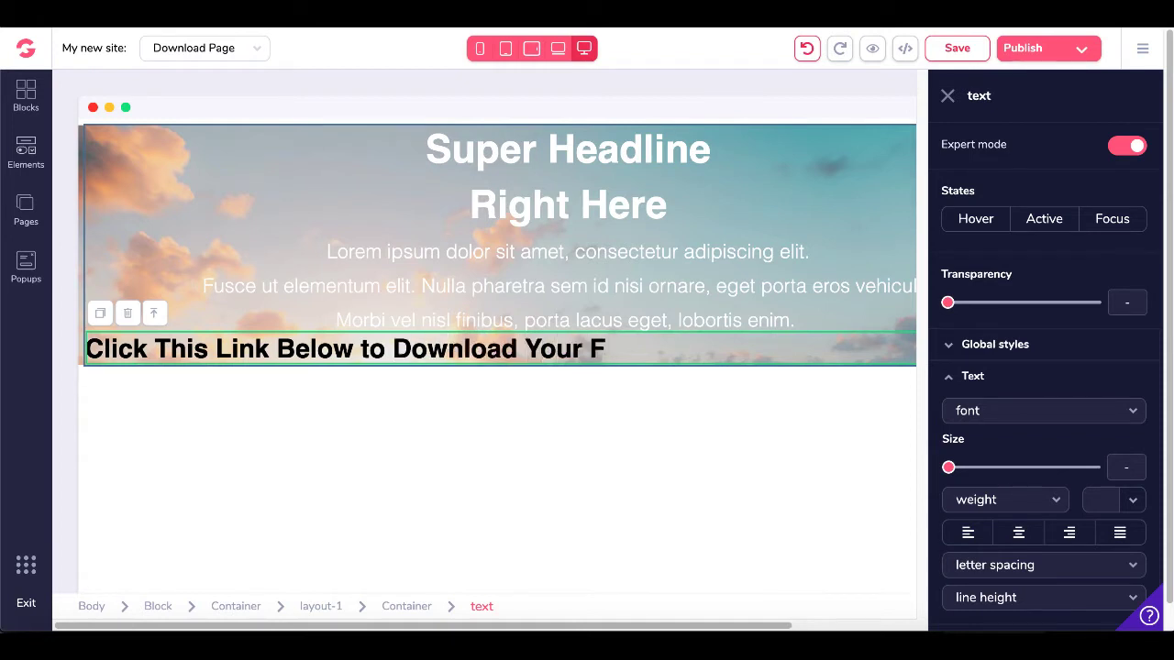
key(BackSpace)
text(Free PDF:)
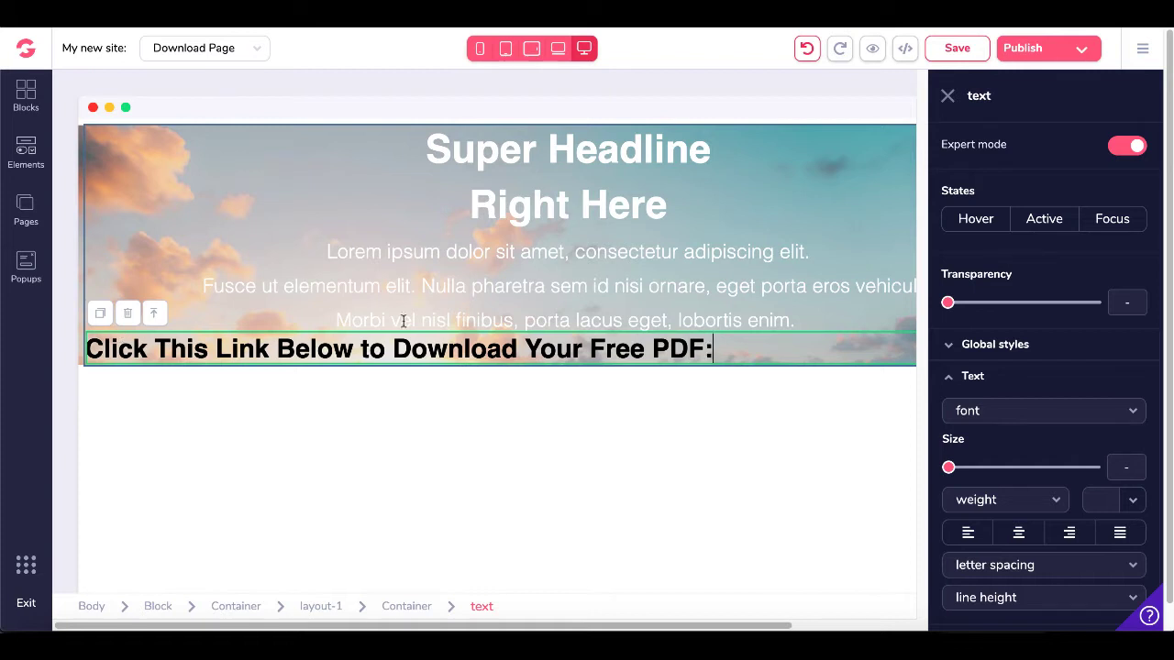
Center the new download heading and insert one blank line above its text
click(1023, 533)
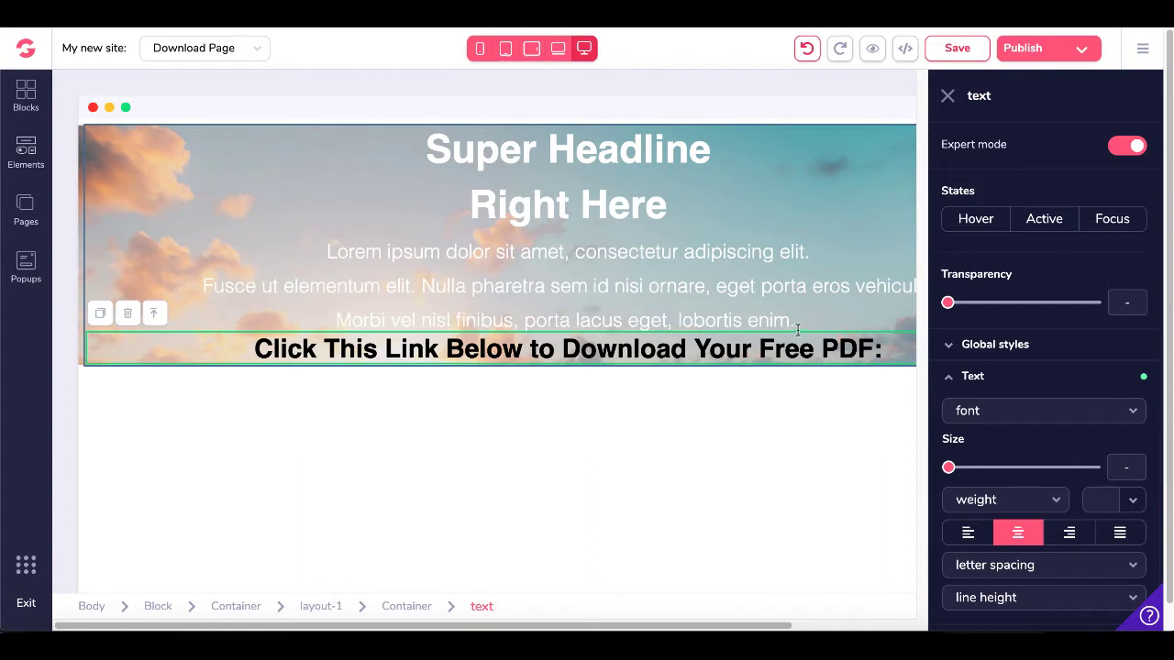
click(251, 349)
key(Return)
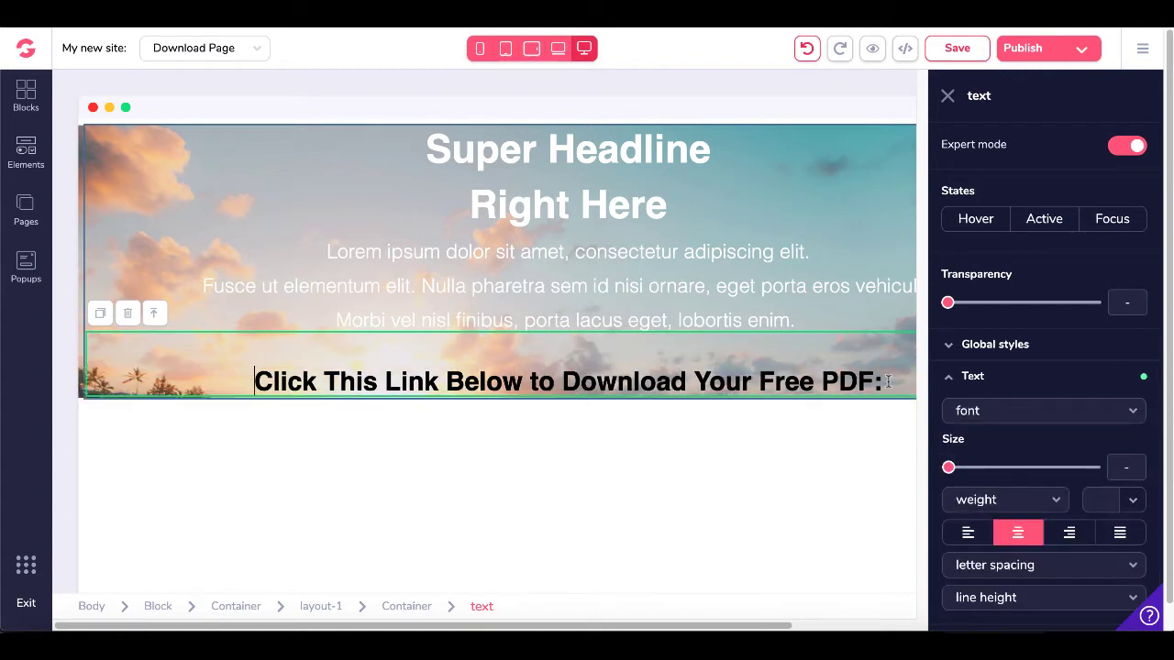
key(Return)
key(Return)
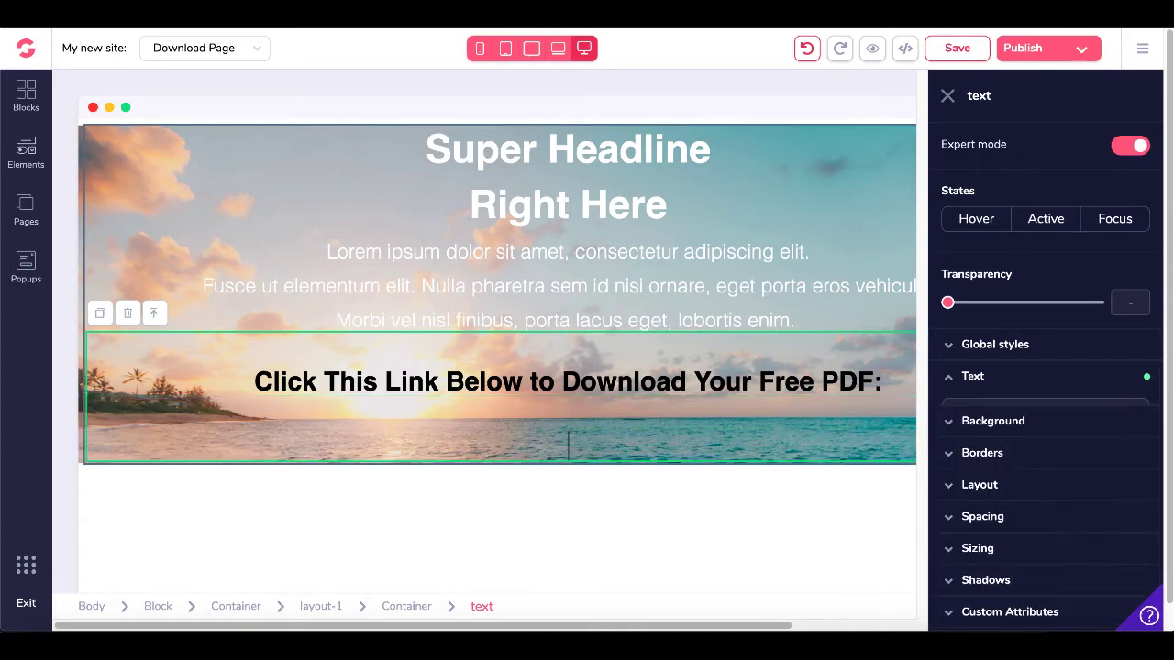
text(https::)
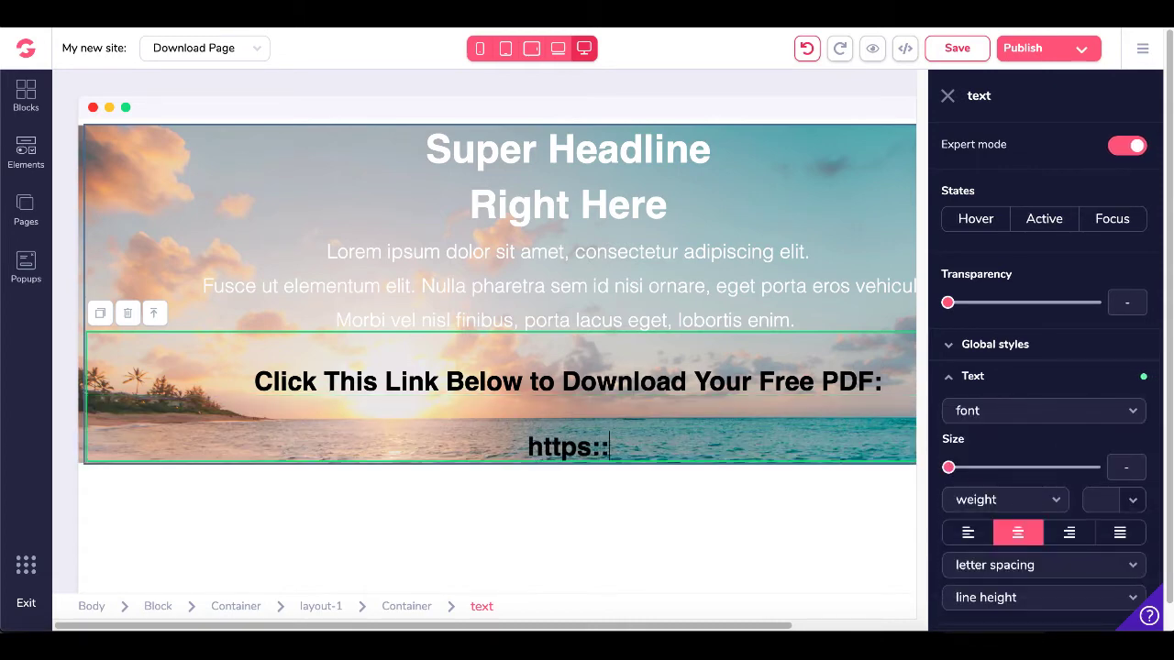
key(BackSpace)
text(//)
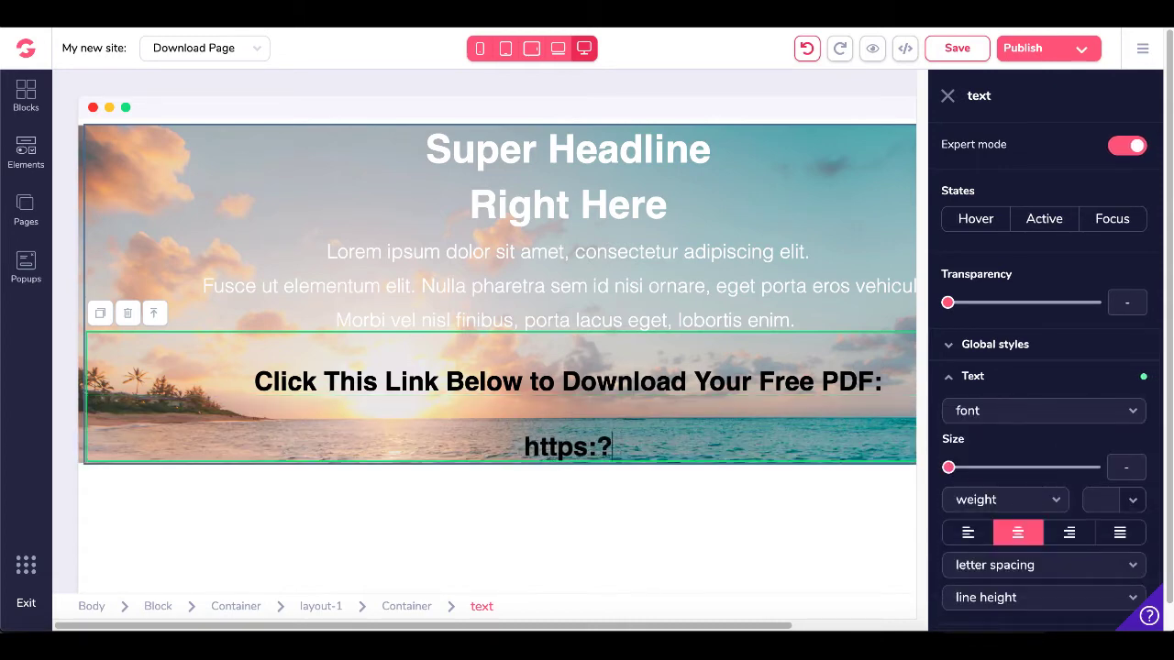
text(Downloa)
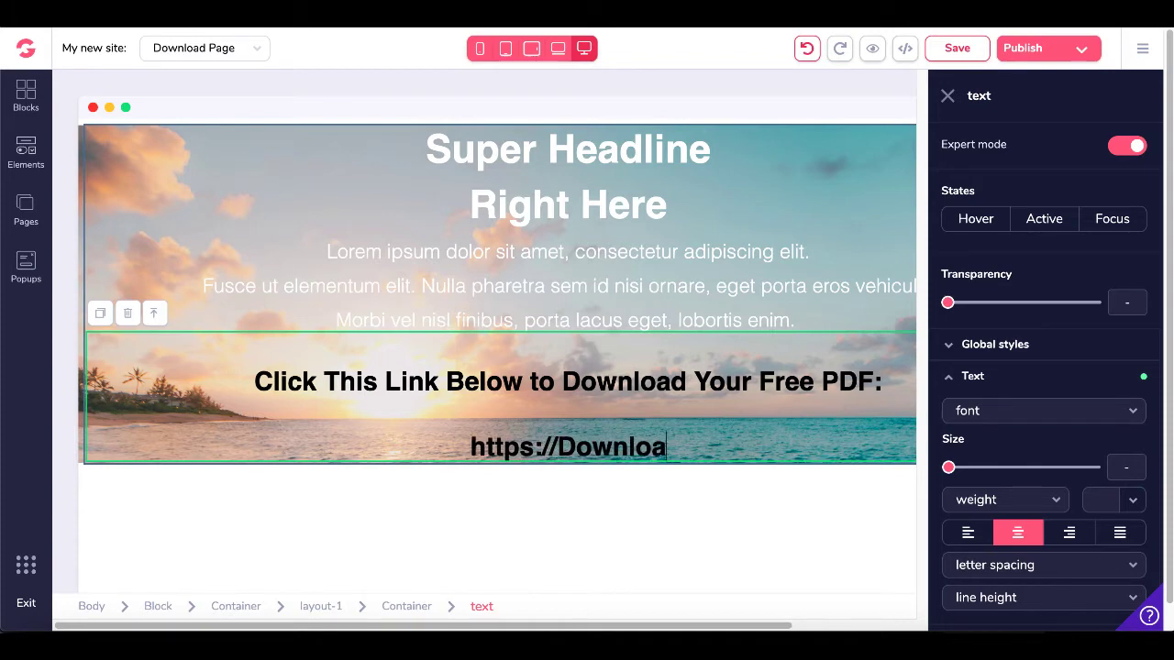
text(d.link)
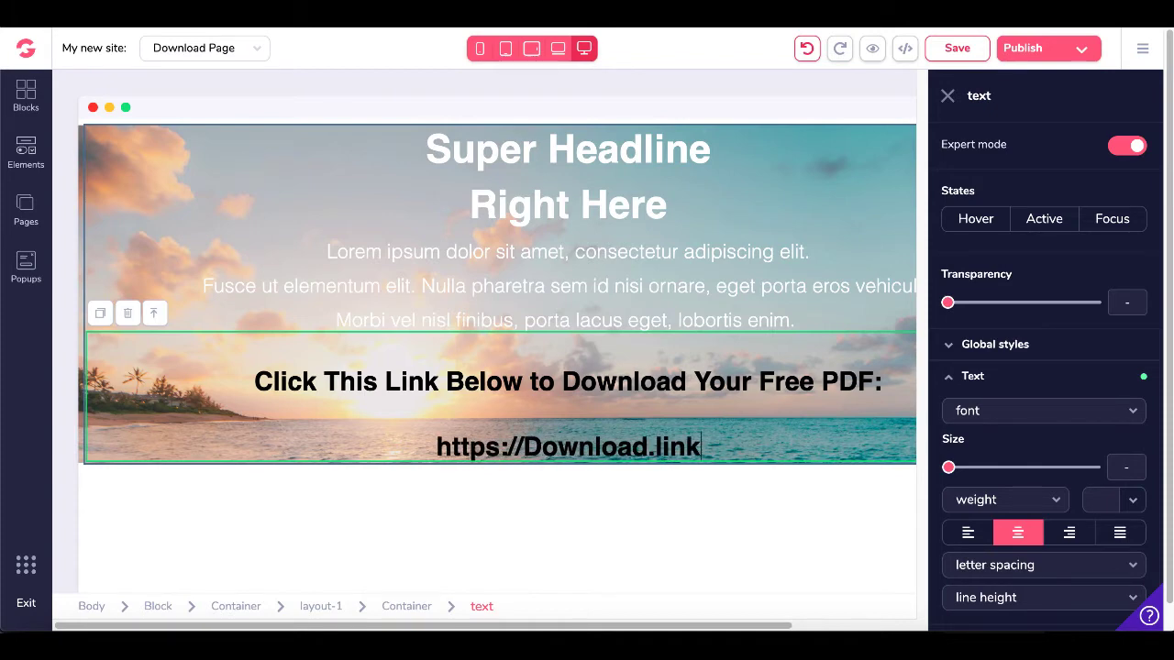
Insert four line breaks after the placeholder link to extend the text block over more of the background image
key(Return)
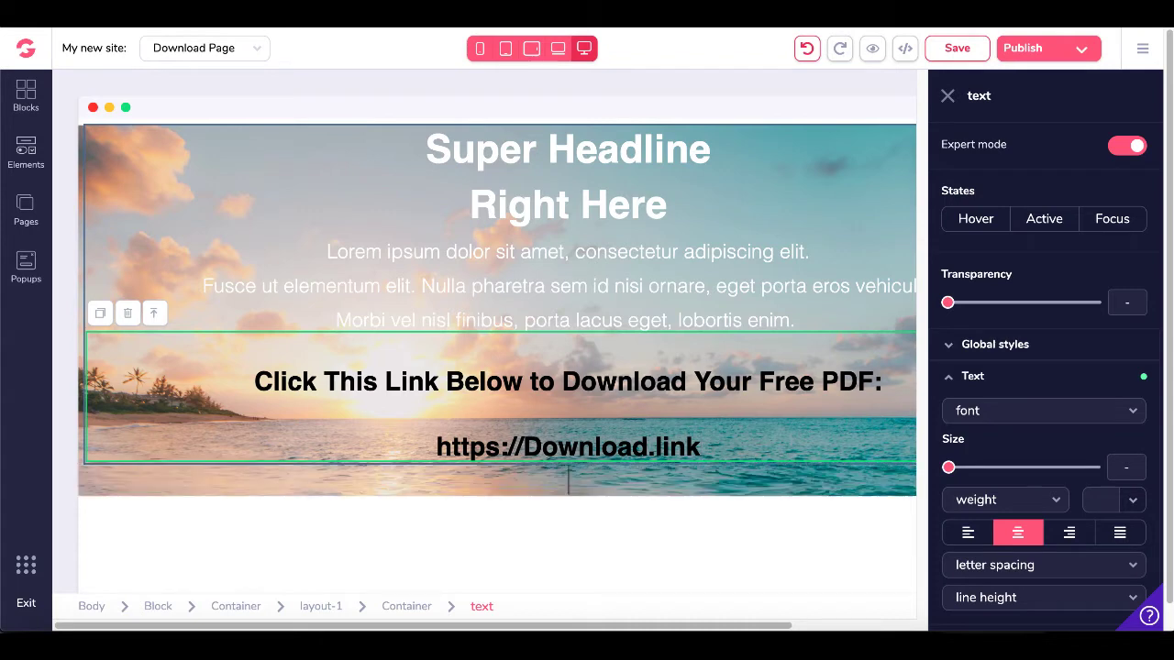
key(Return)
key(Return)
key(Return)
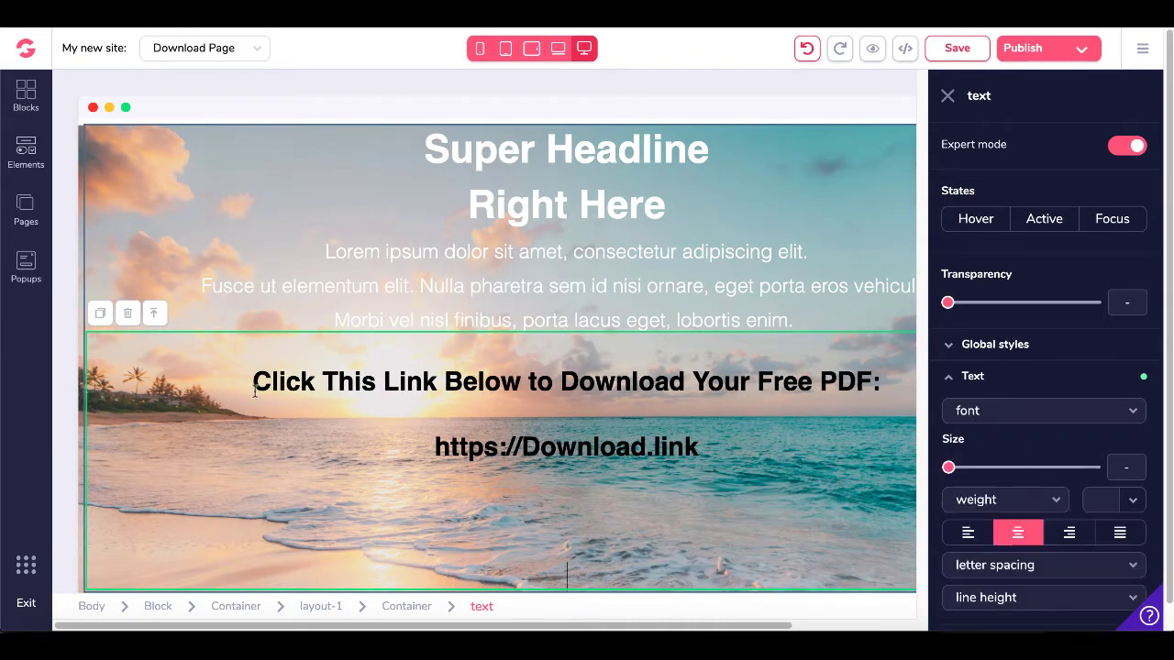
Color the download heading and the placeholder link white (#FFFFFF) and save the page
drag(254, 390, 720, 447)
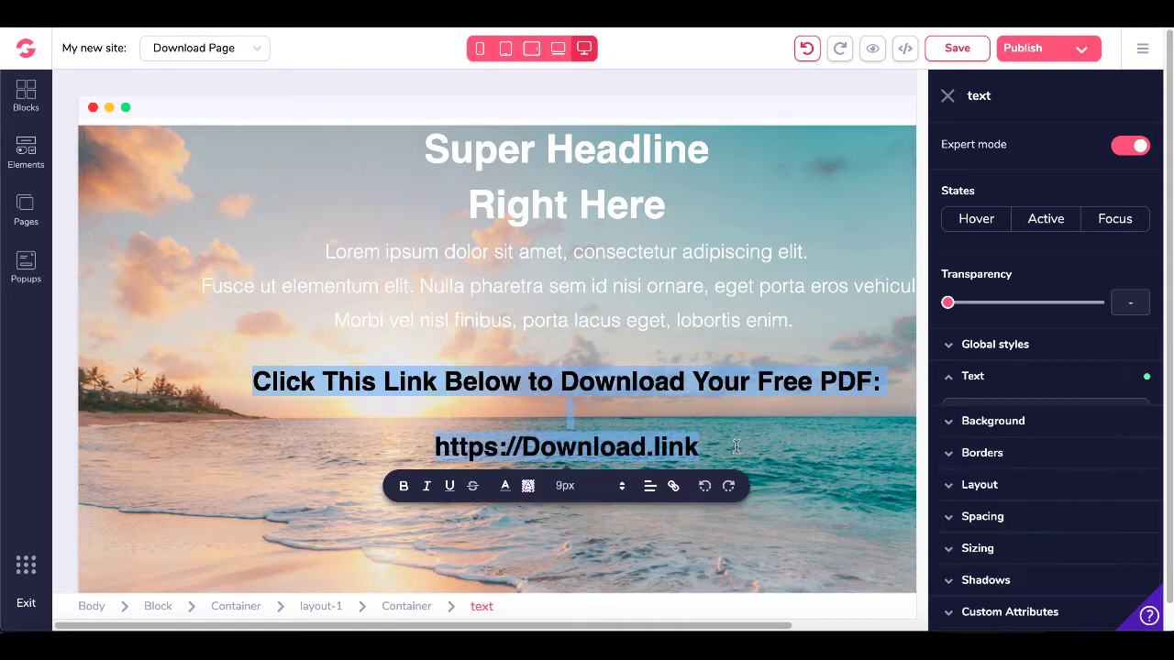
scroll(1045, 550, down, 1)
click(972, 595)
click(963, 555)
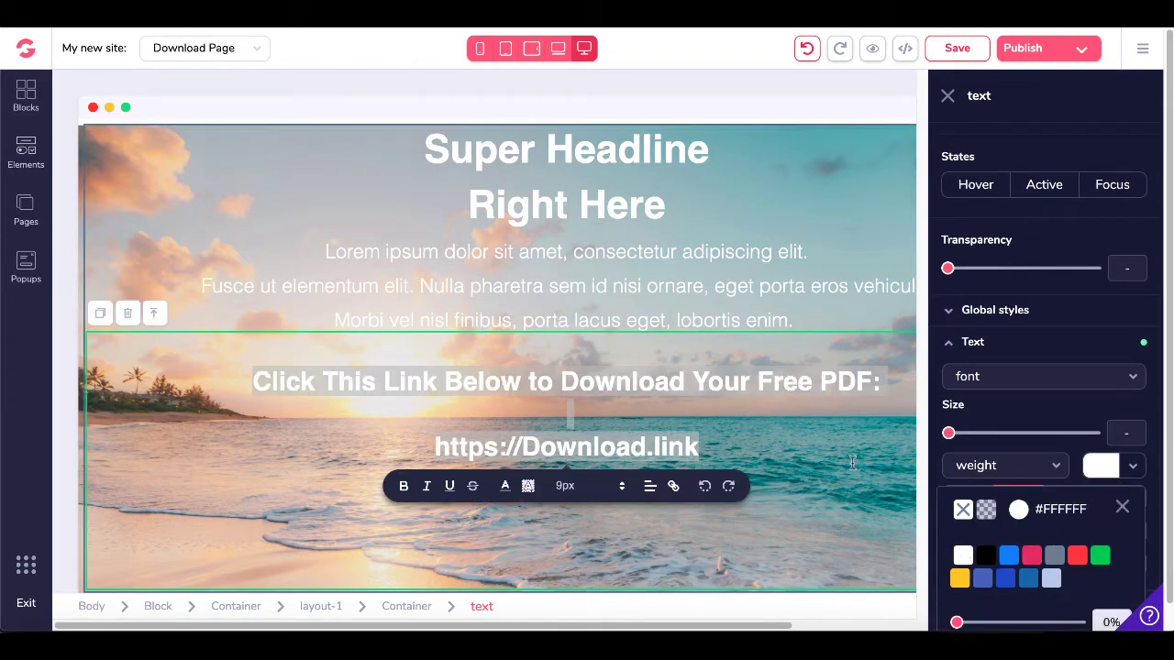
click(1122, 507)
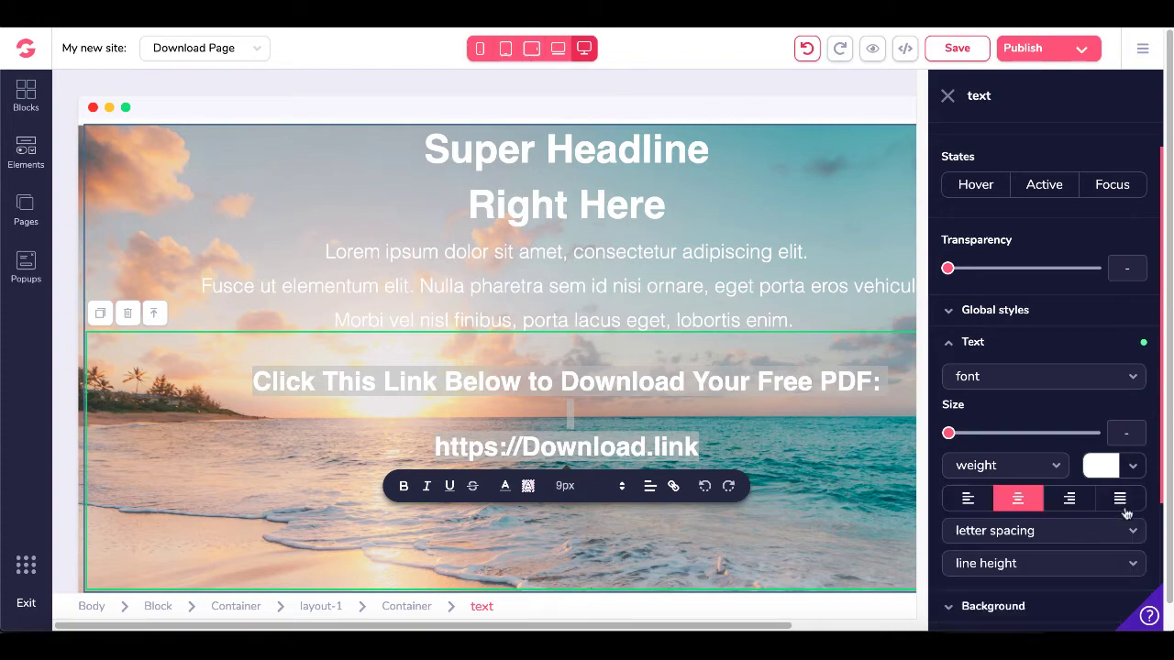
click(952, 55)
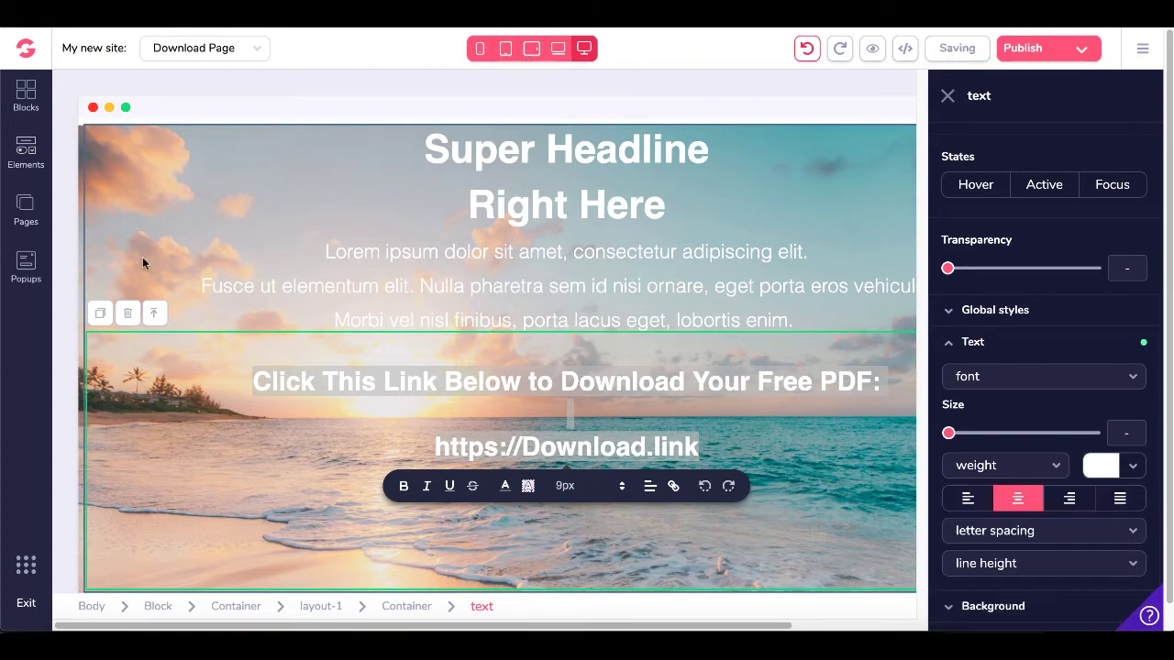
click(25, 209)
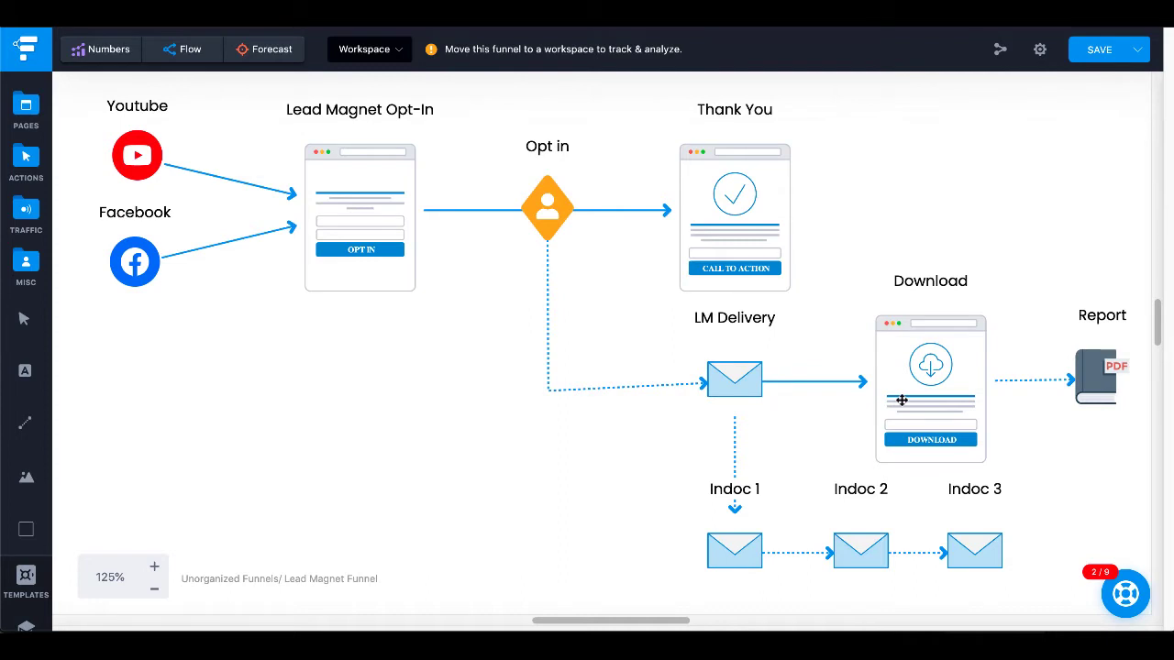
Switch to Preview and look through the Groove 2020 Rollout Schedule PDF
mouse_move(913, 549)
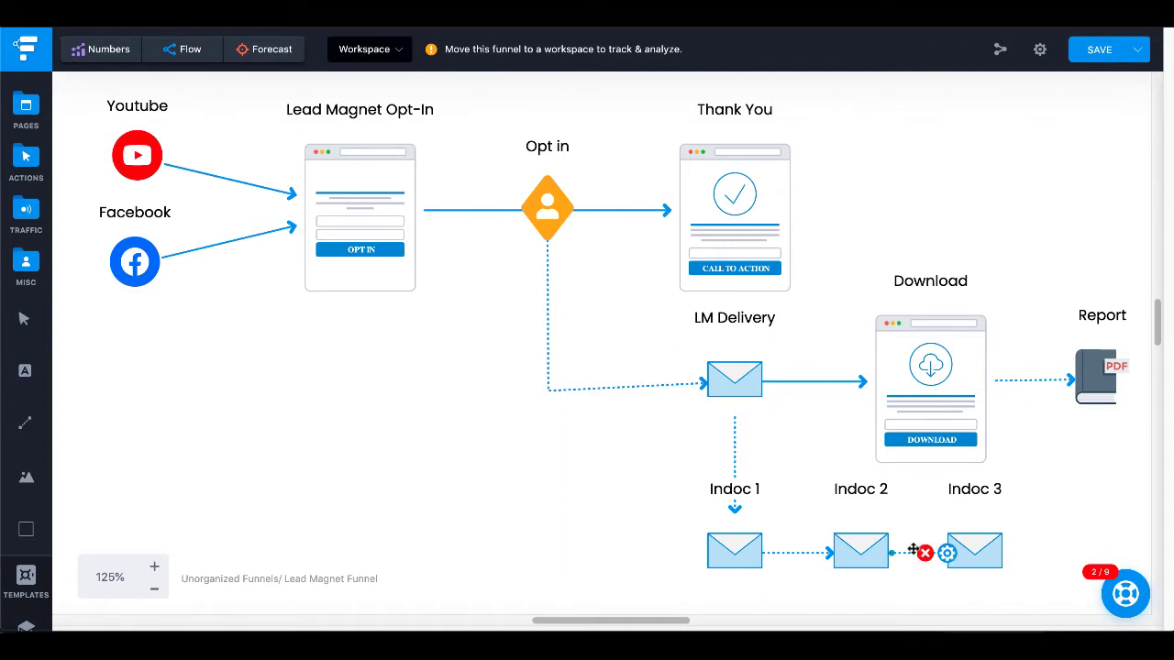
click(875, 633)
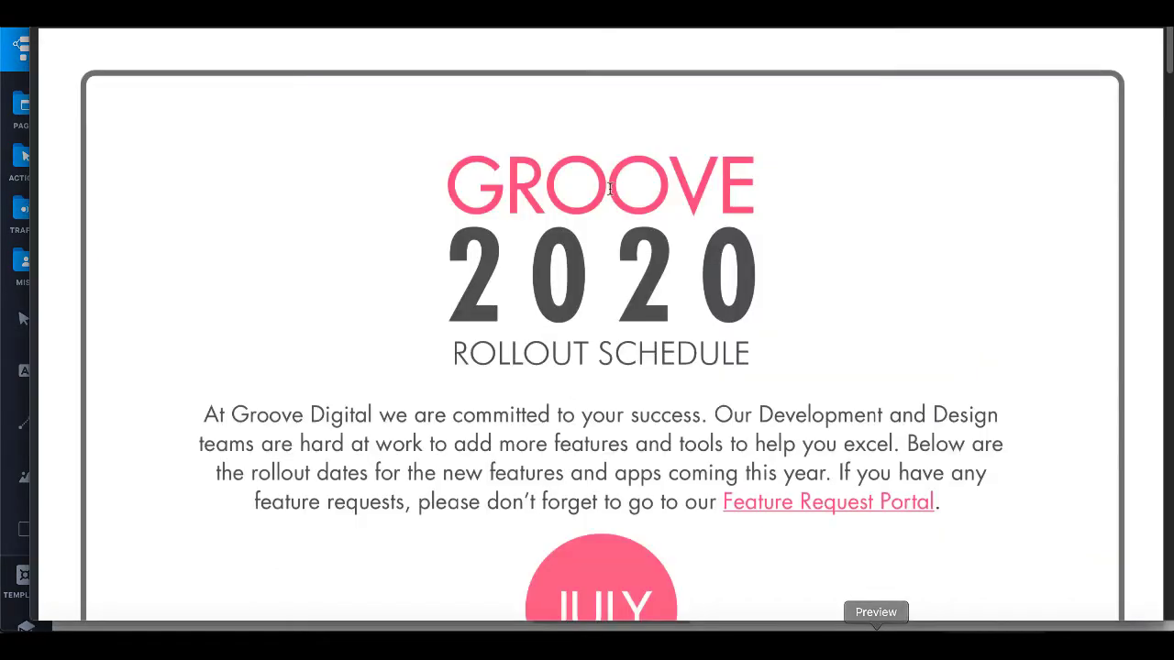
scroll(321, 290, down, 5)
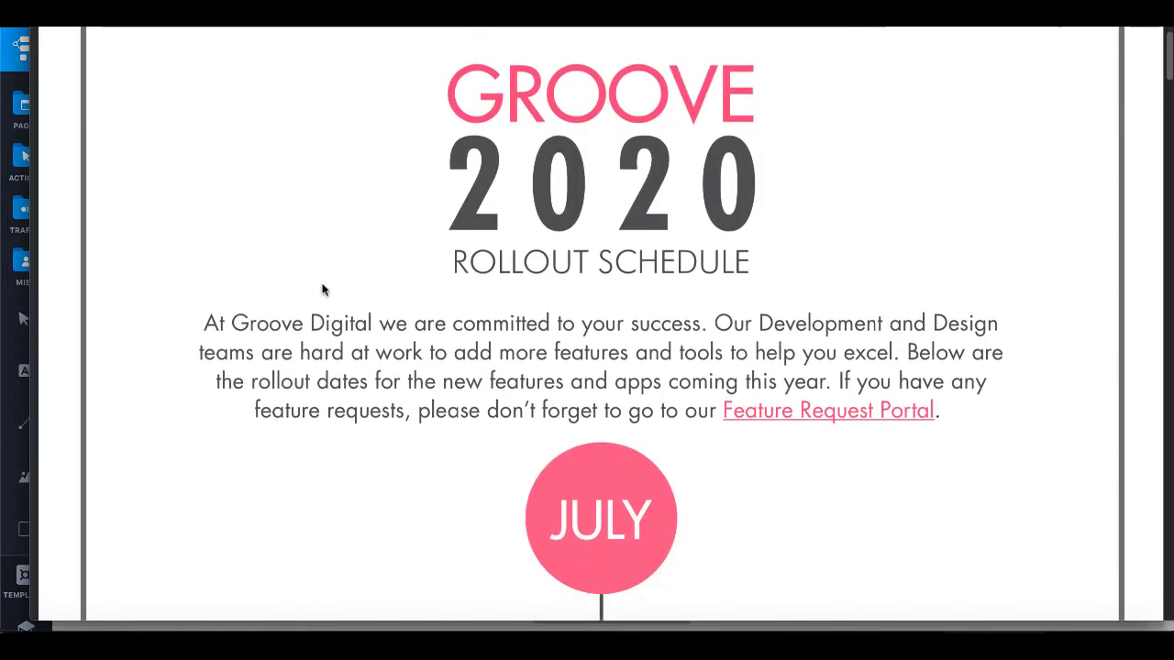
scroll(322, 290, down, 16)
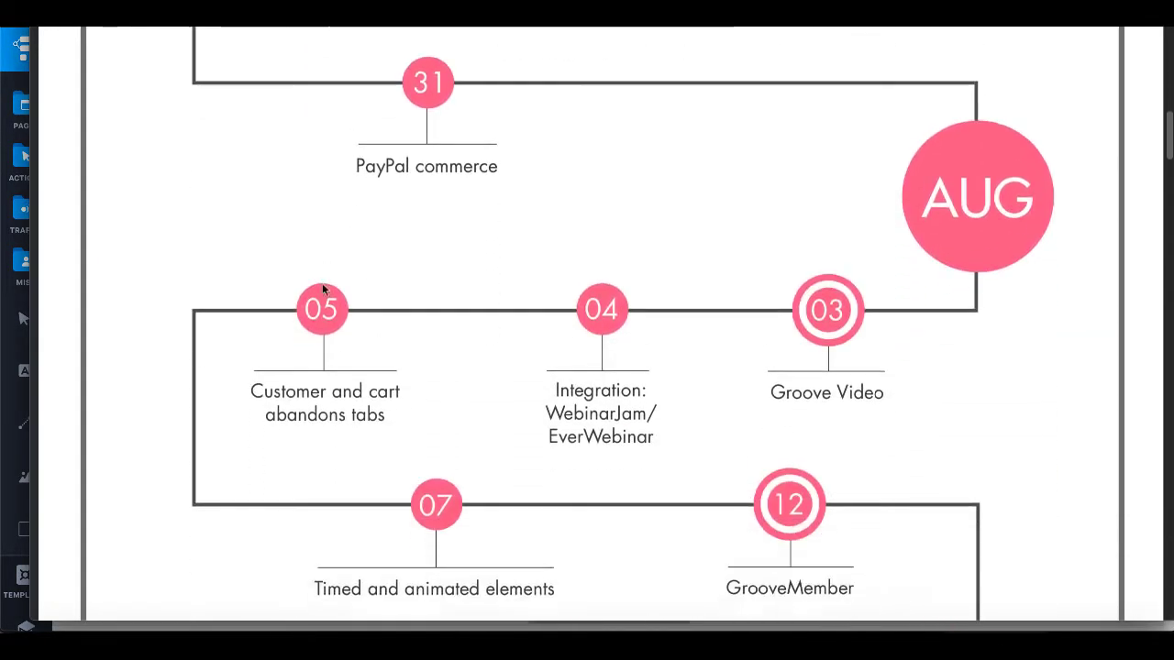
scroll(322, 290, down, 20)
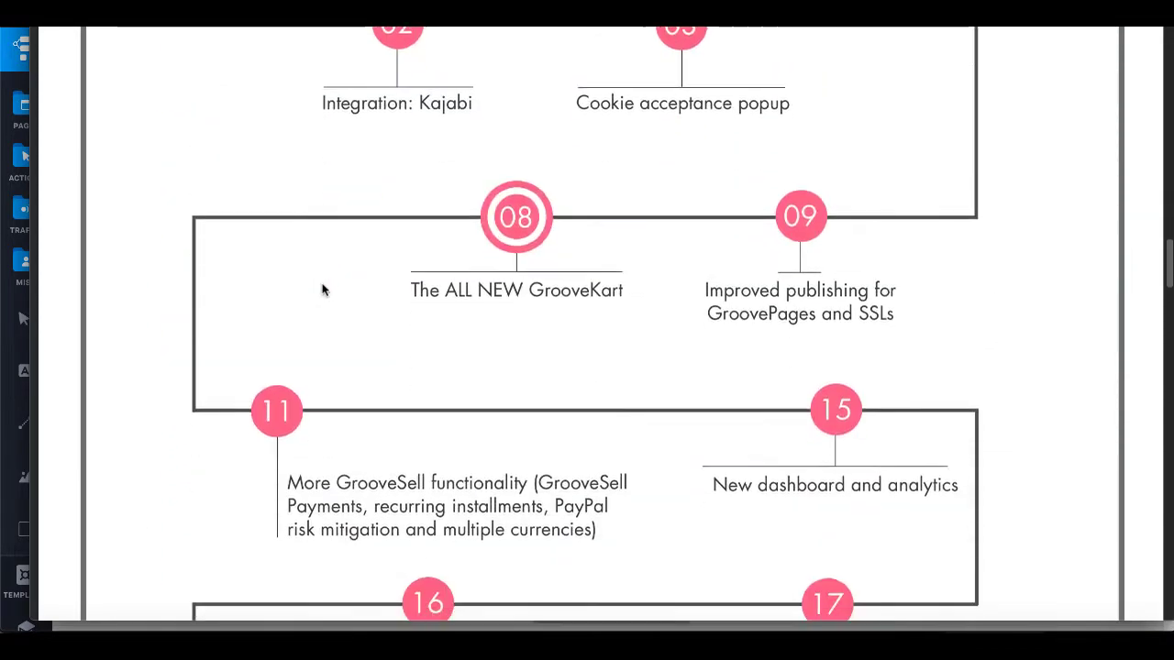
scroll(322, 289, down, 14)
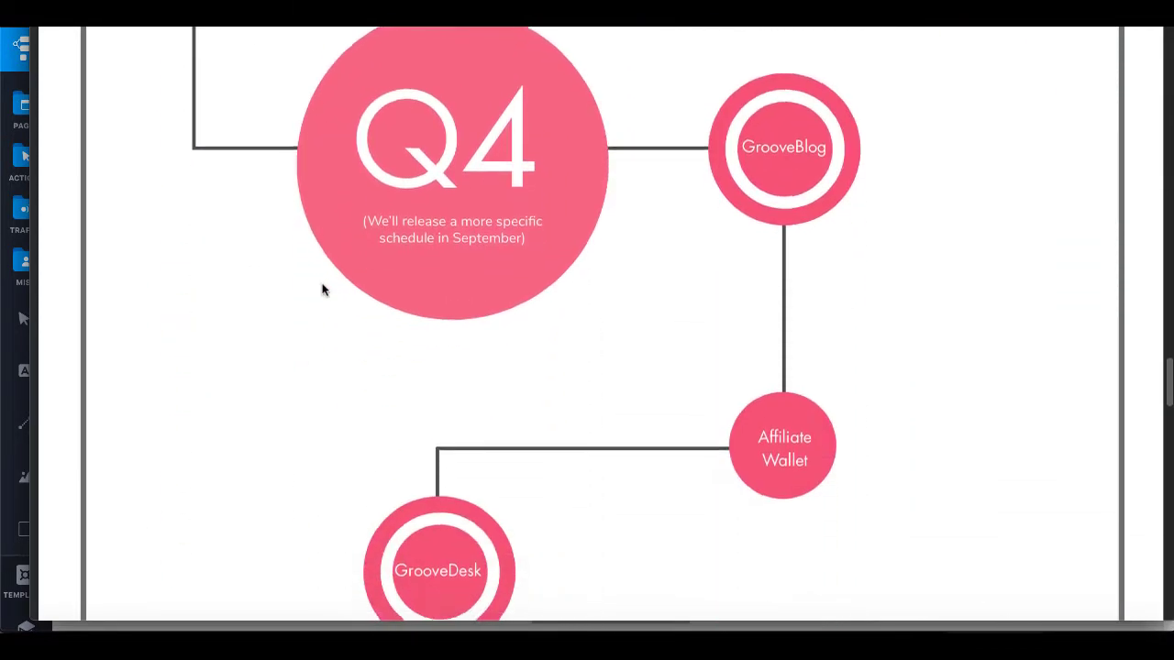
scroll(321, 289, down, 5)
scroll(322, 290, up, 20)
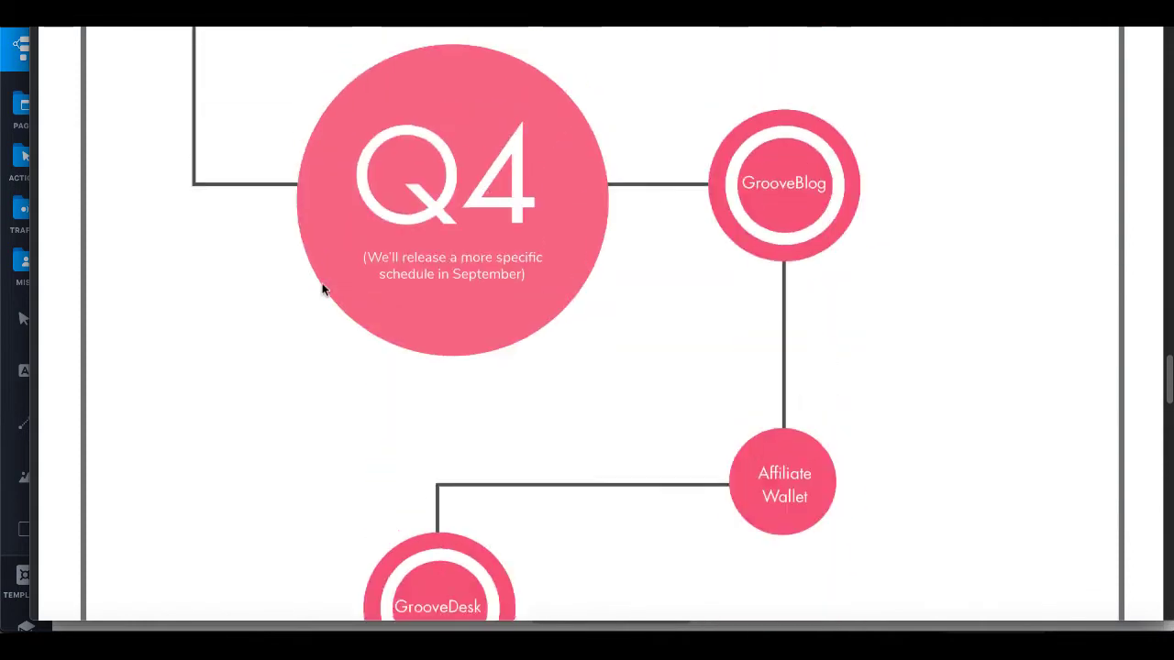
scroll(322, 290, up, 10)
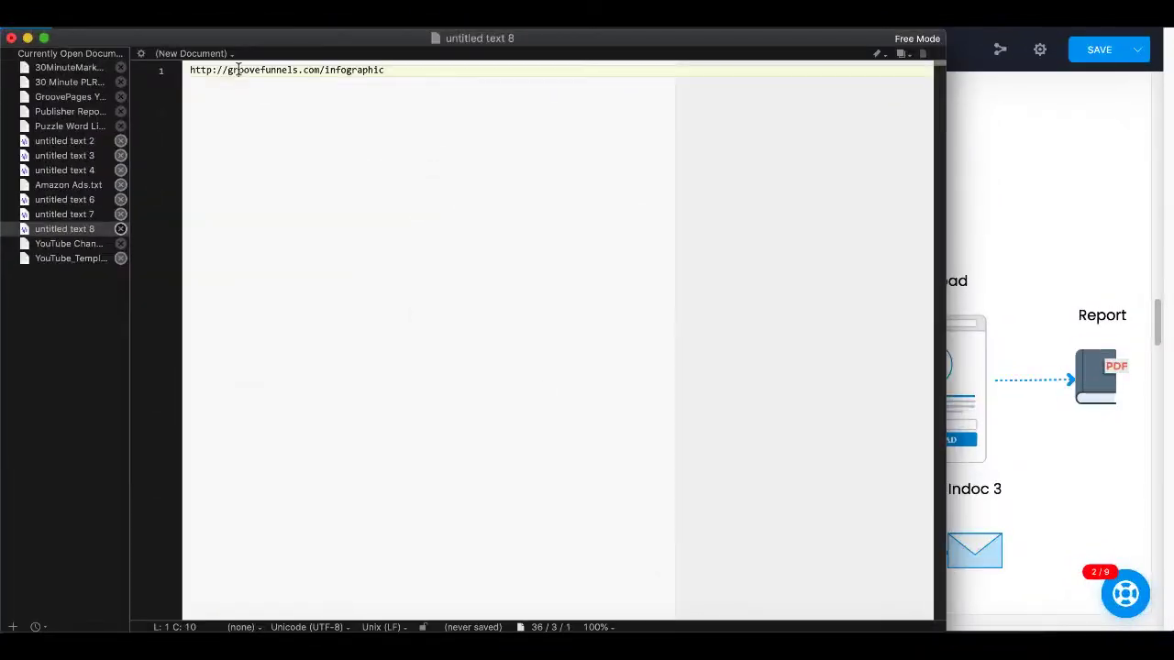
triple_click(239, 74)
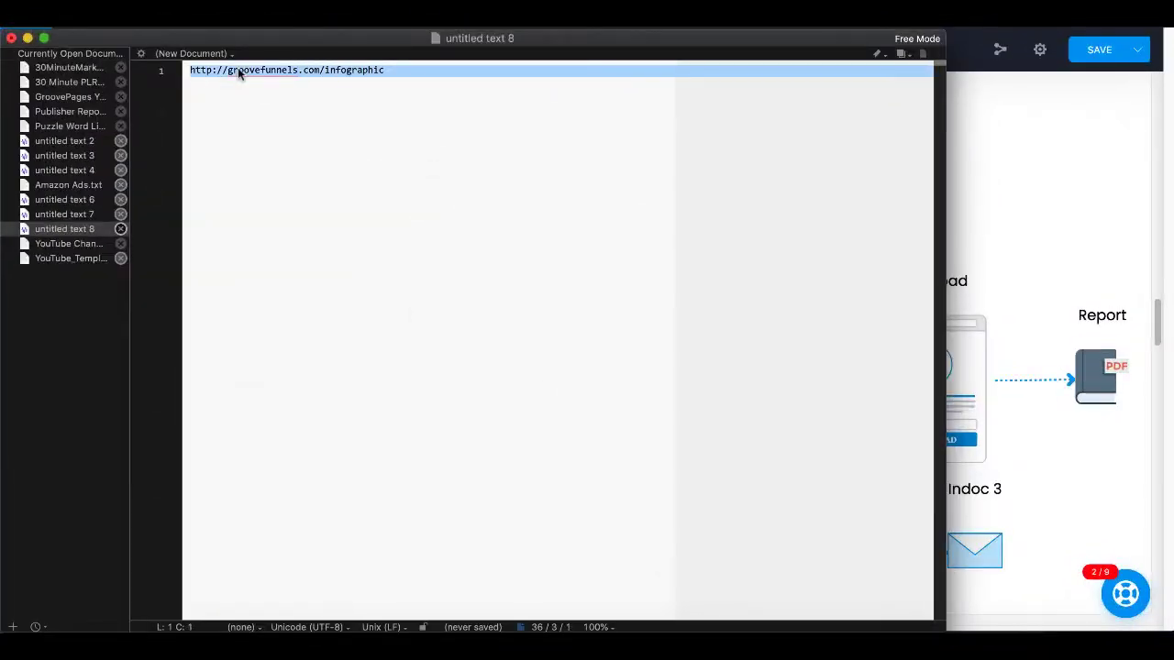
right_click(239, 74)
click(269, 117)
right_click(273, 76)
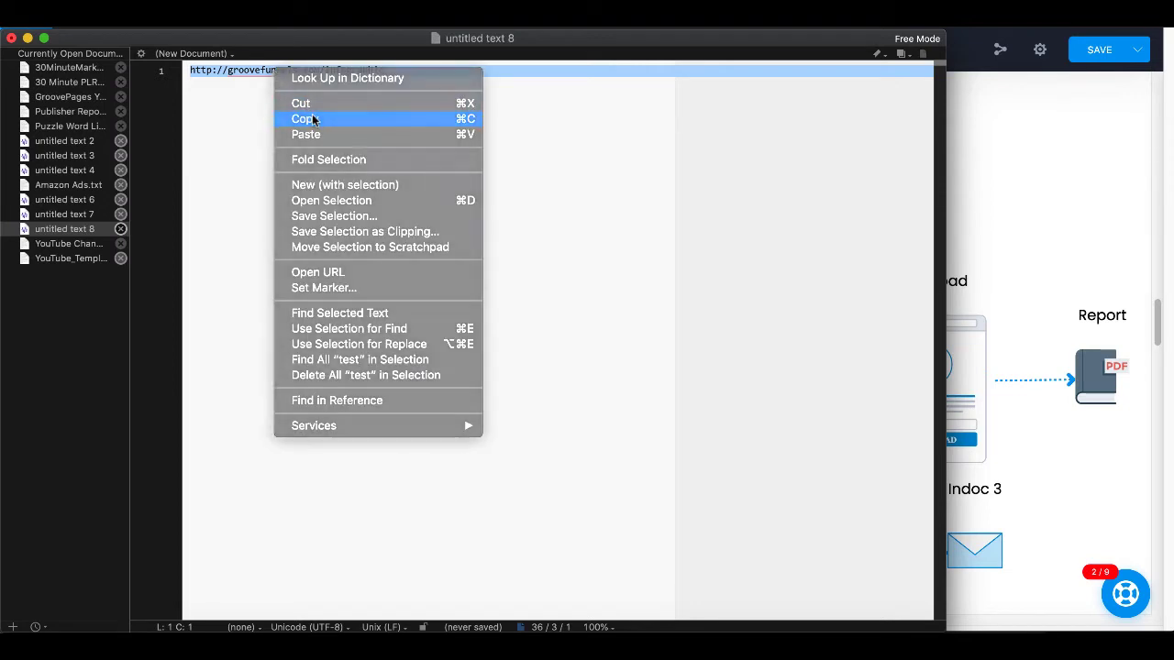
click(312, 115)
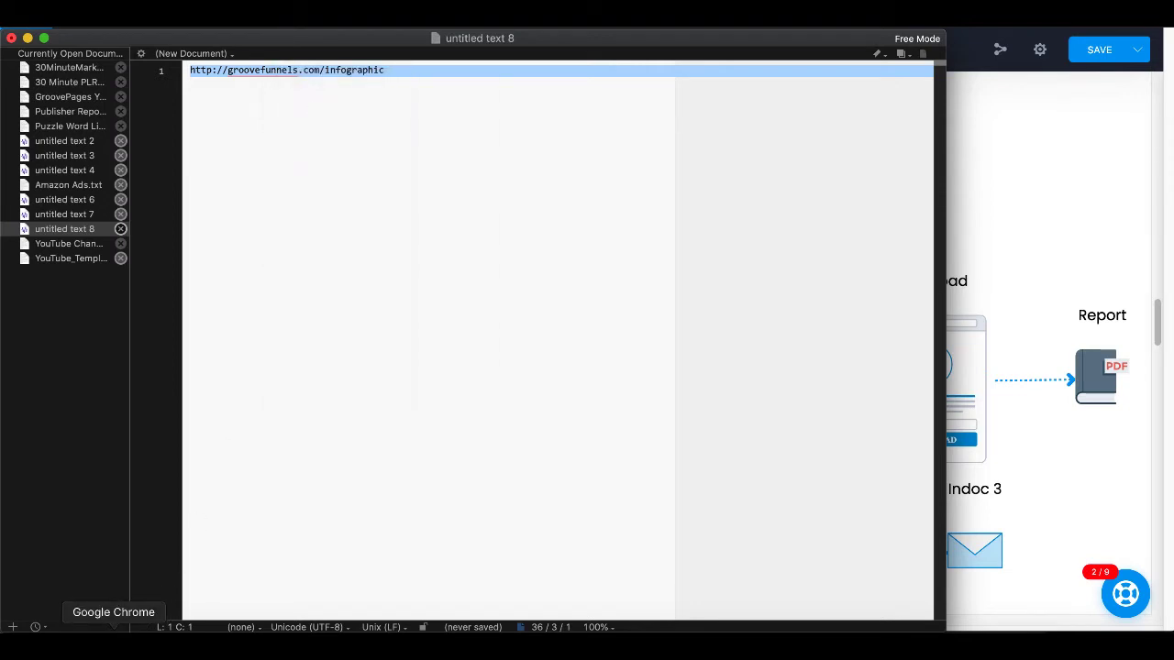
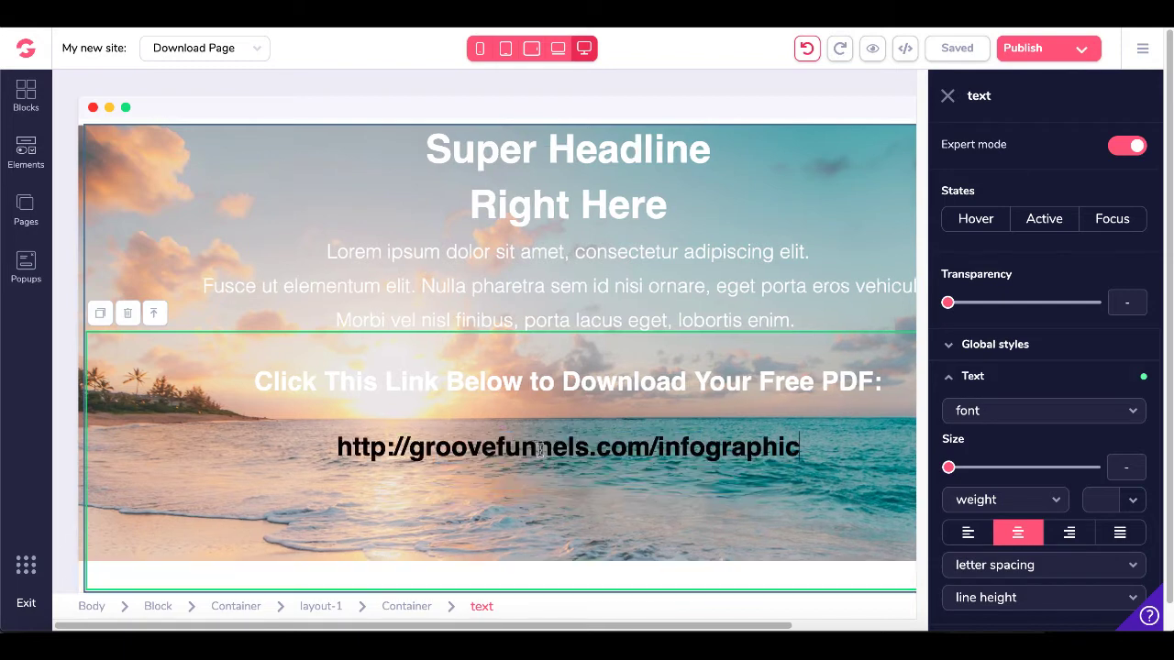
triple_click(507, 445)
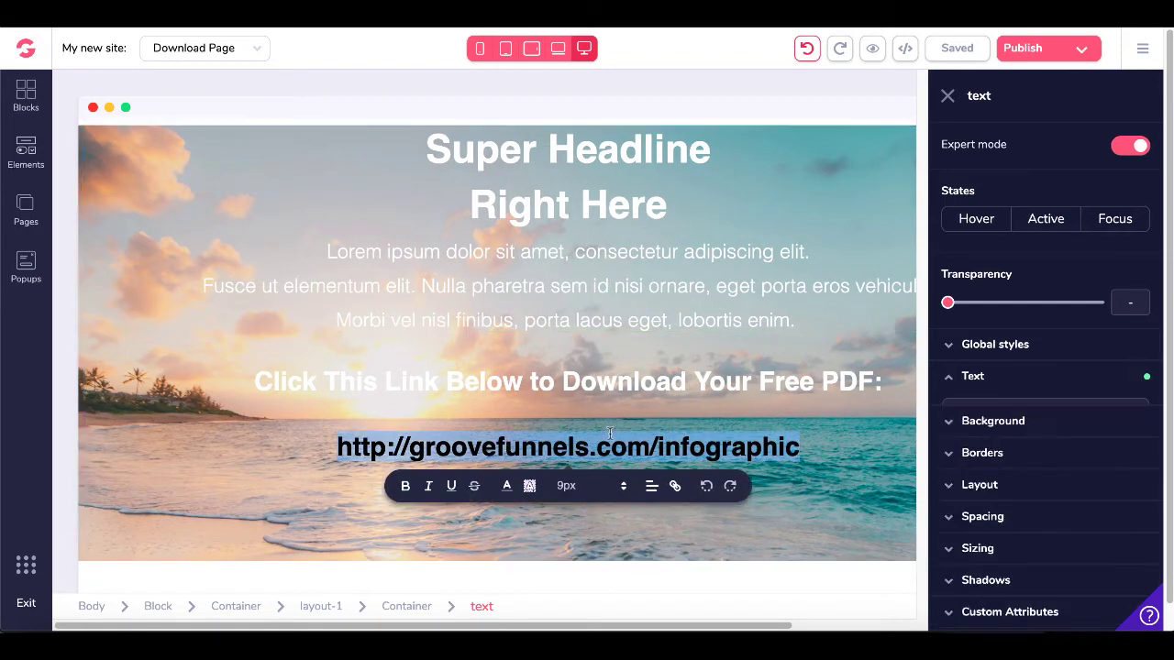
click(1135, 506)
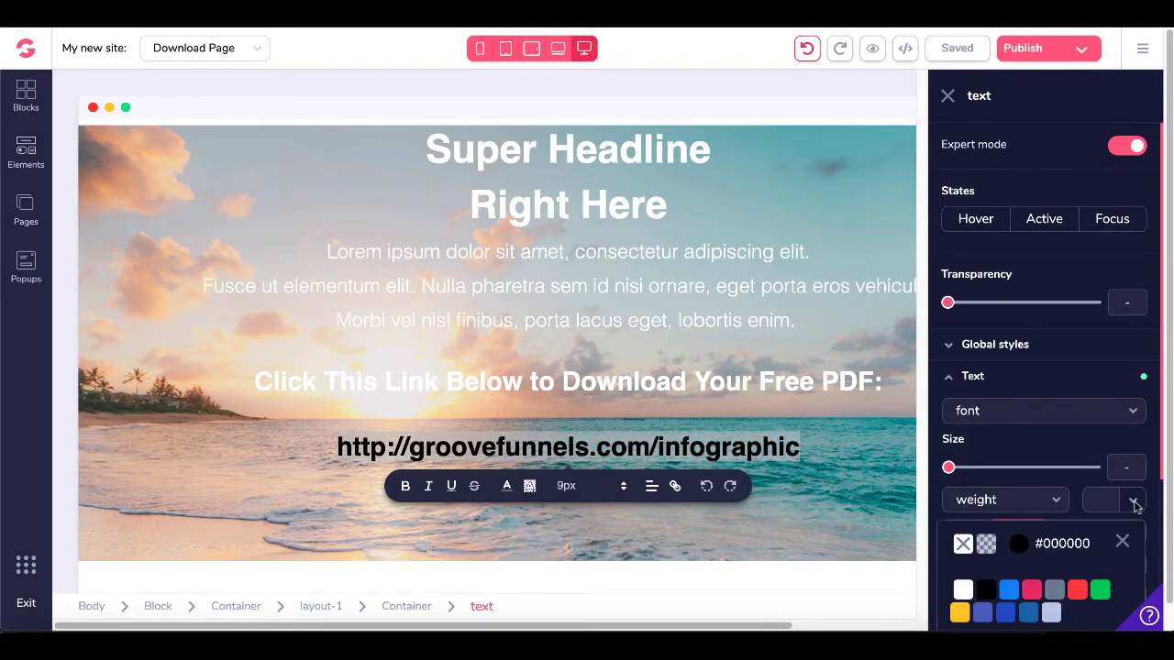
click(962, 589)
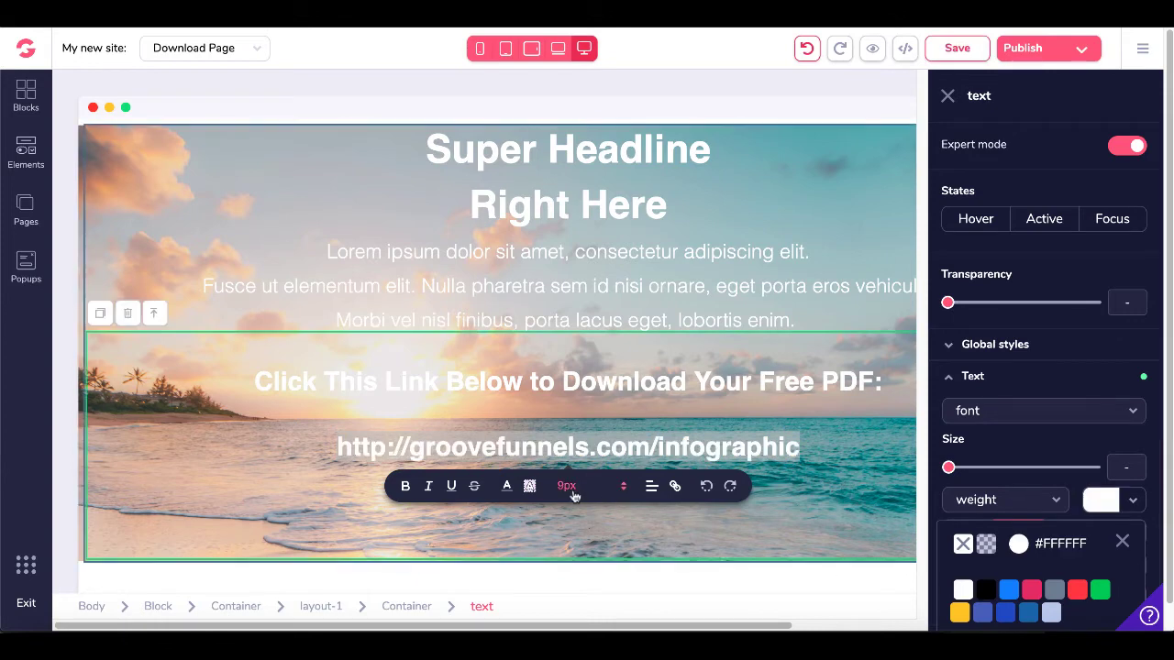
click(675, 488)
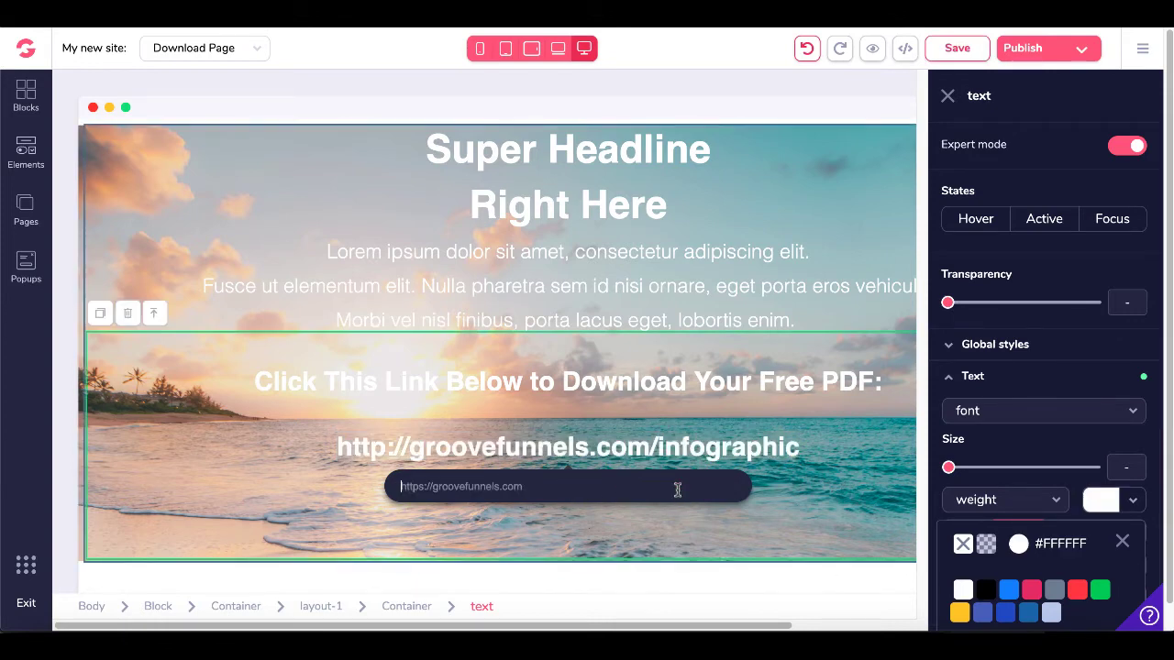
text(http://groovefunnels.com/infographic)
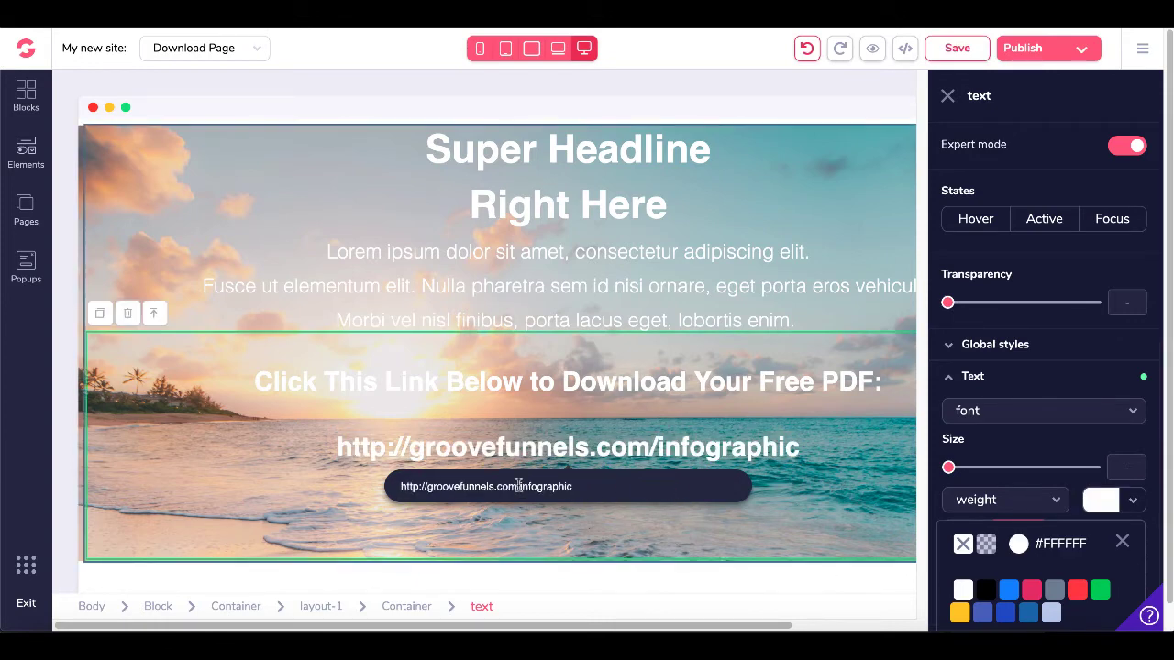
key(Return)
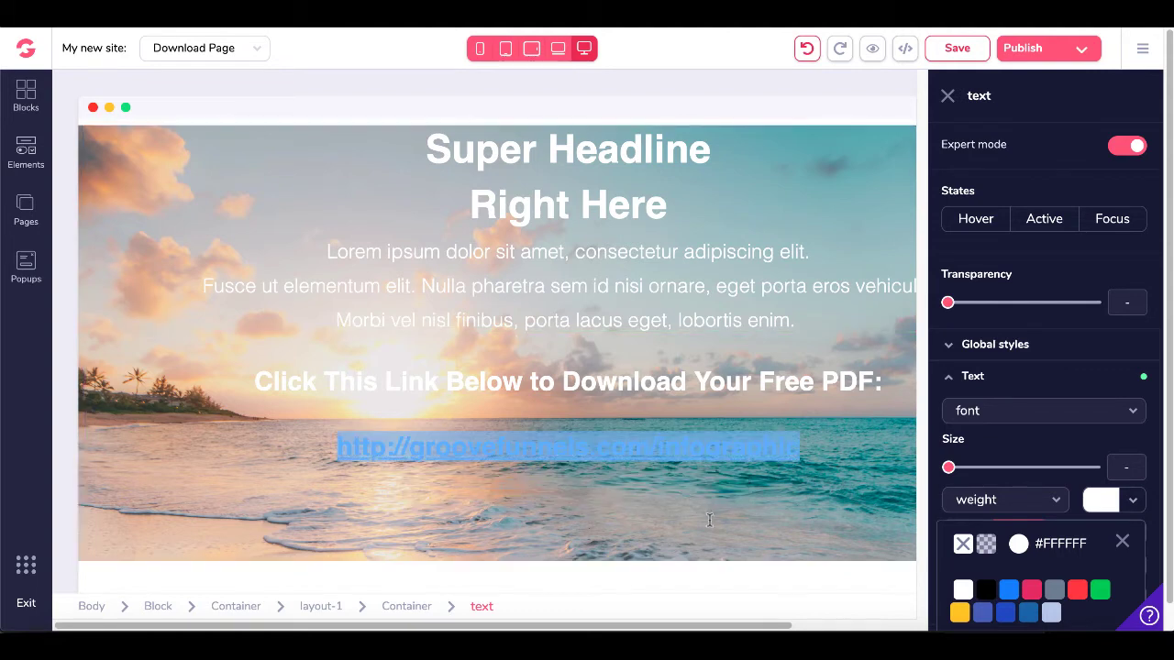
click(755, 518)
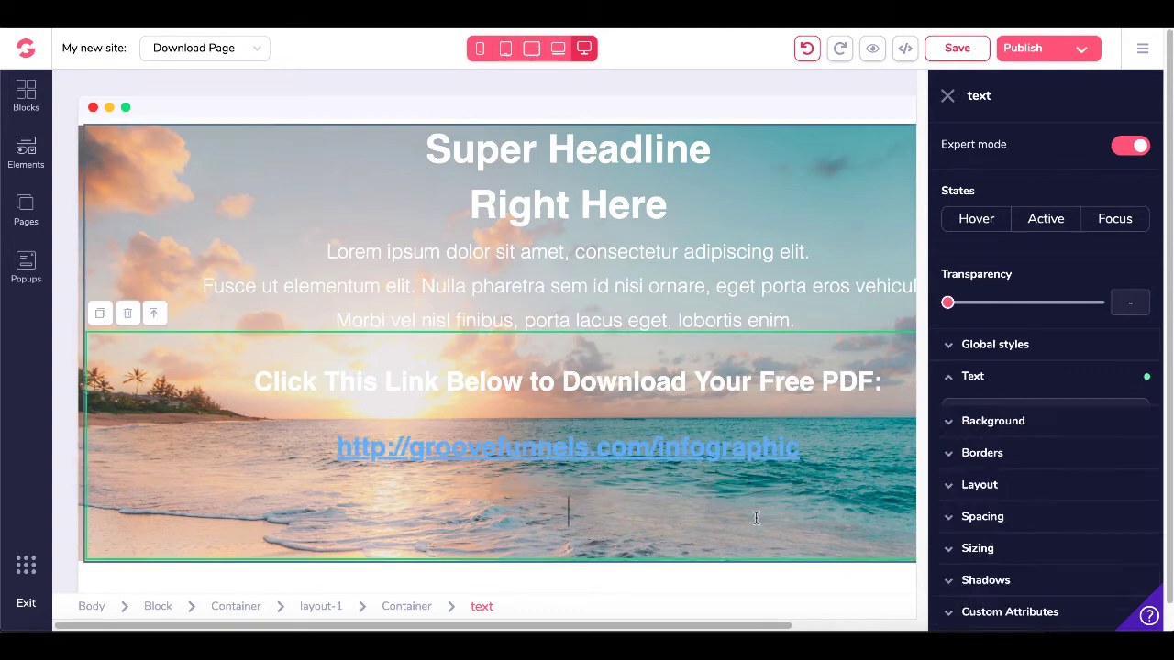
Select the whole hyperlinked URL line and recolor it from the default link color to white
double_click(720, 449)
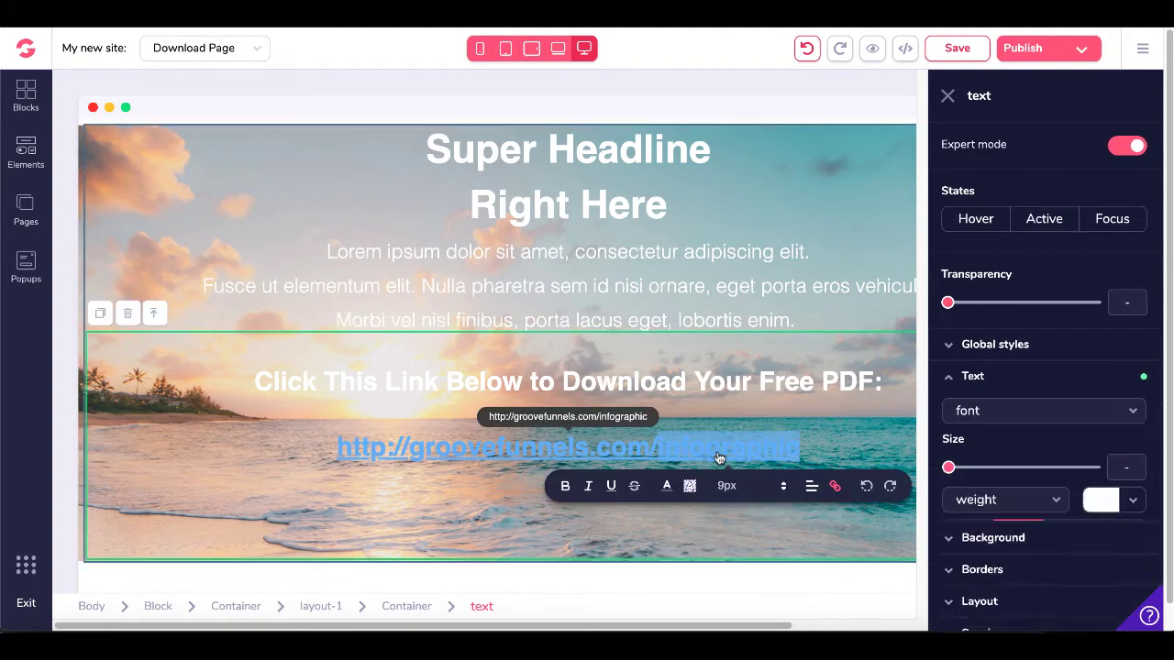
click(1131, 502)
click(816, 450)
triple_click(816, 450)
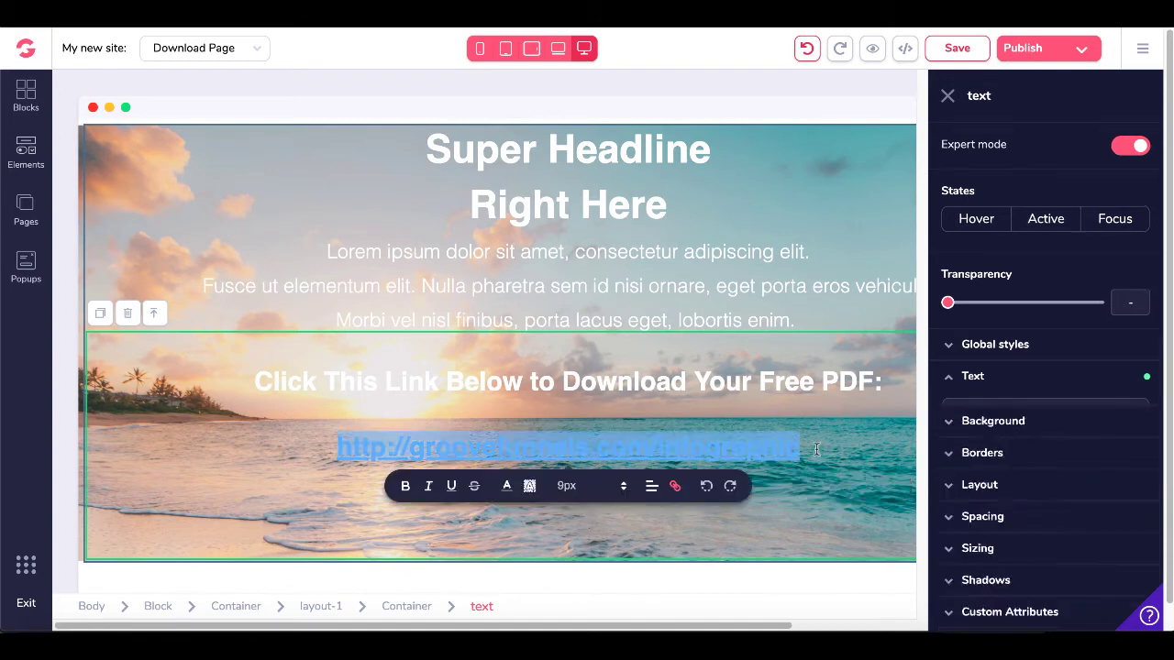
click(823, 472)
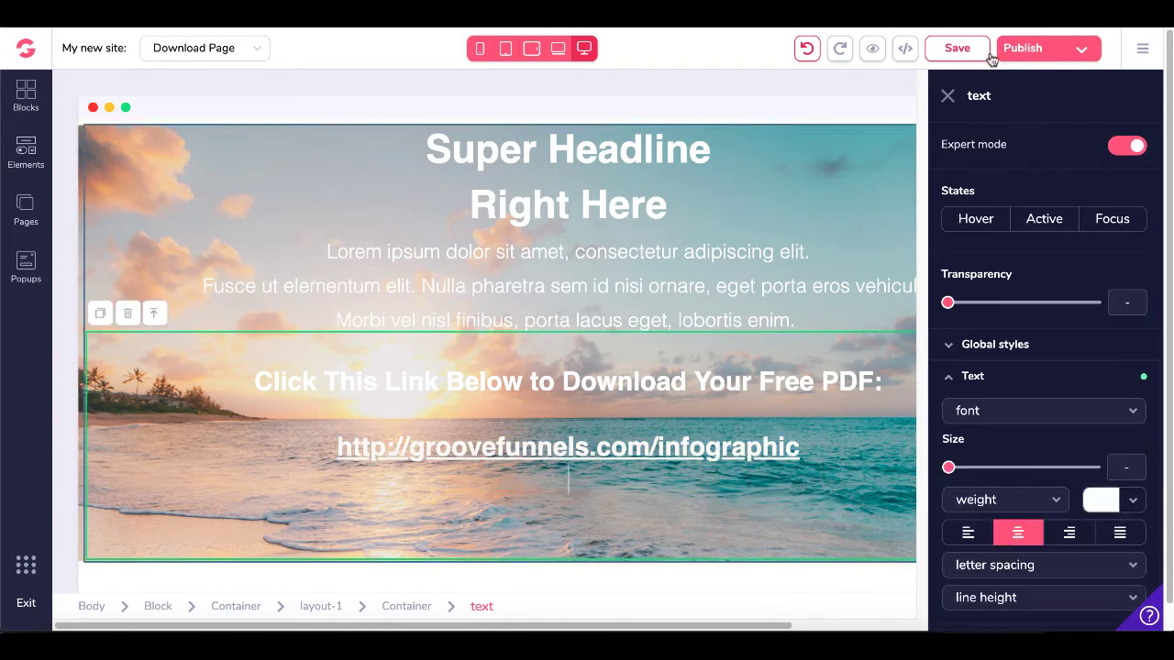
Publish the site hosted on the GroovePages subdomain under the path yourcapturepage
click(1083, 53)
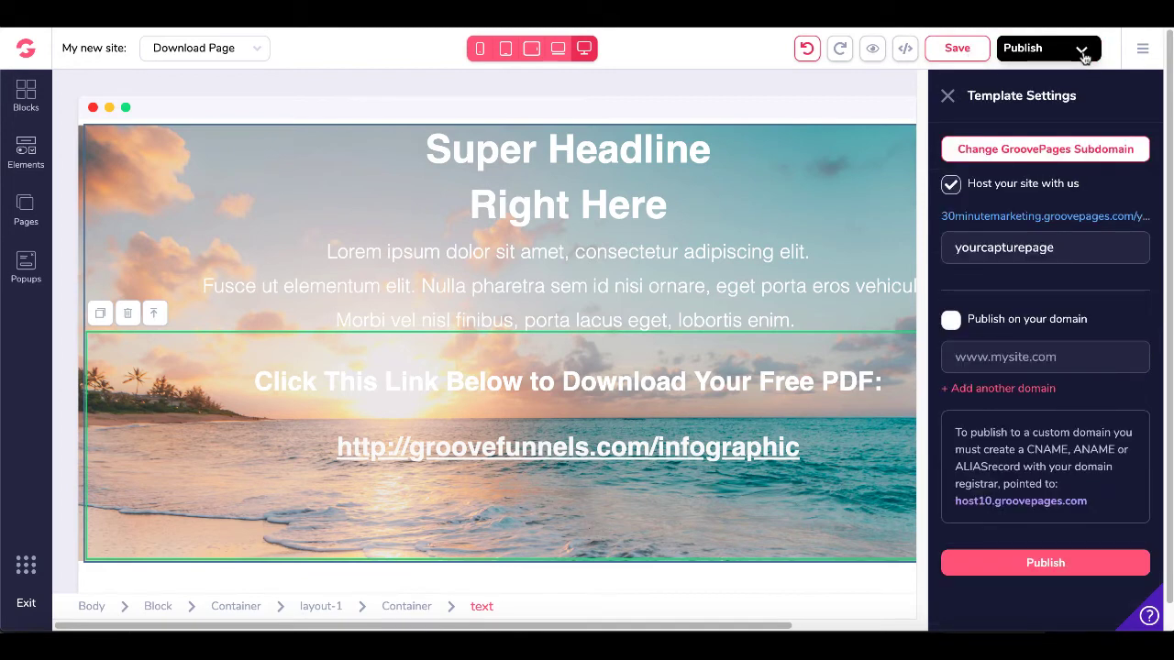
click(951, 189)
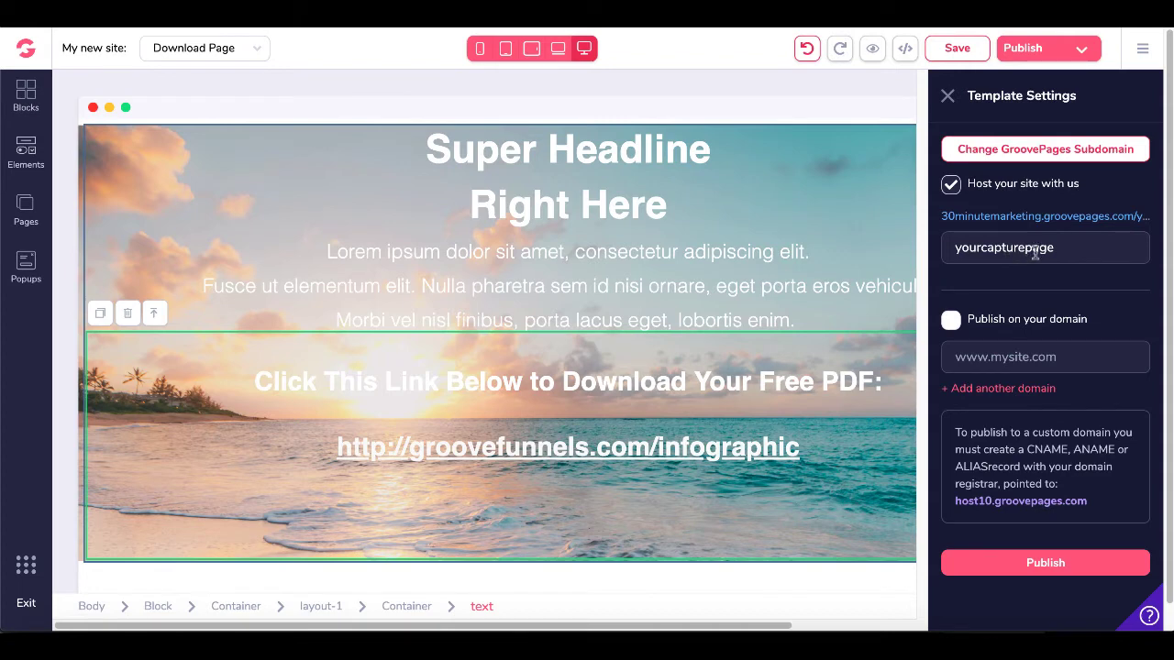
click(1005, 567)
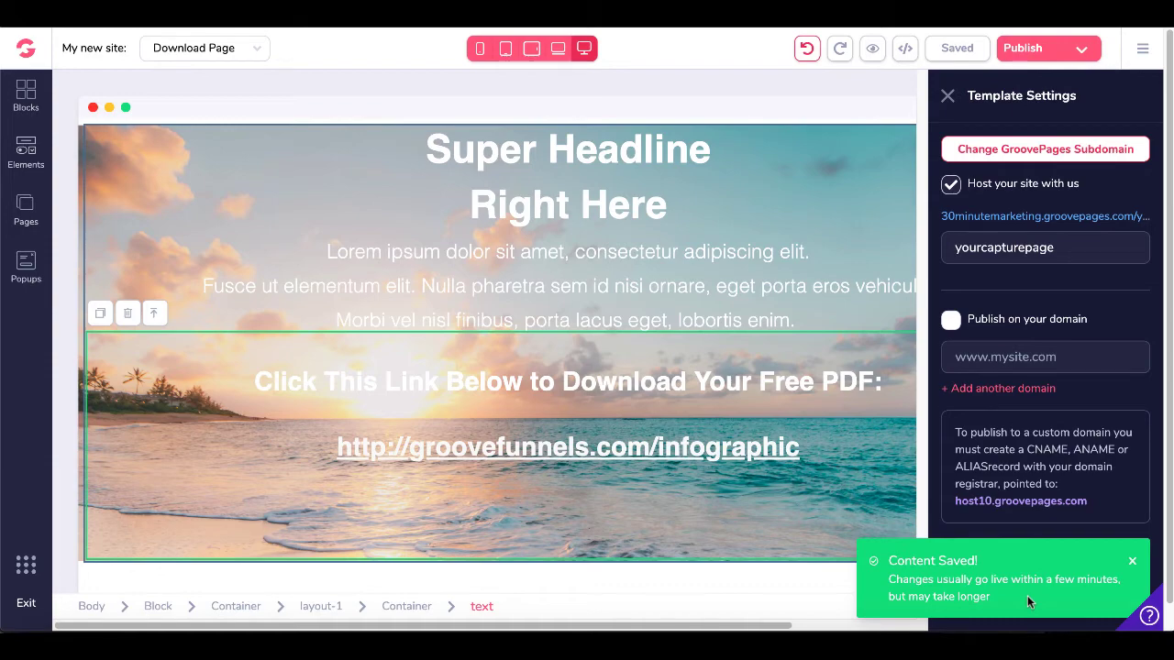
click(1132, 562)
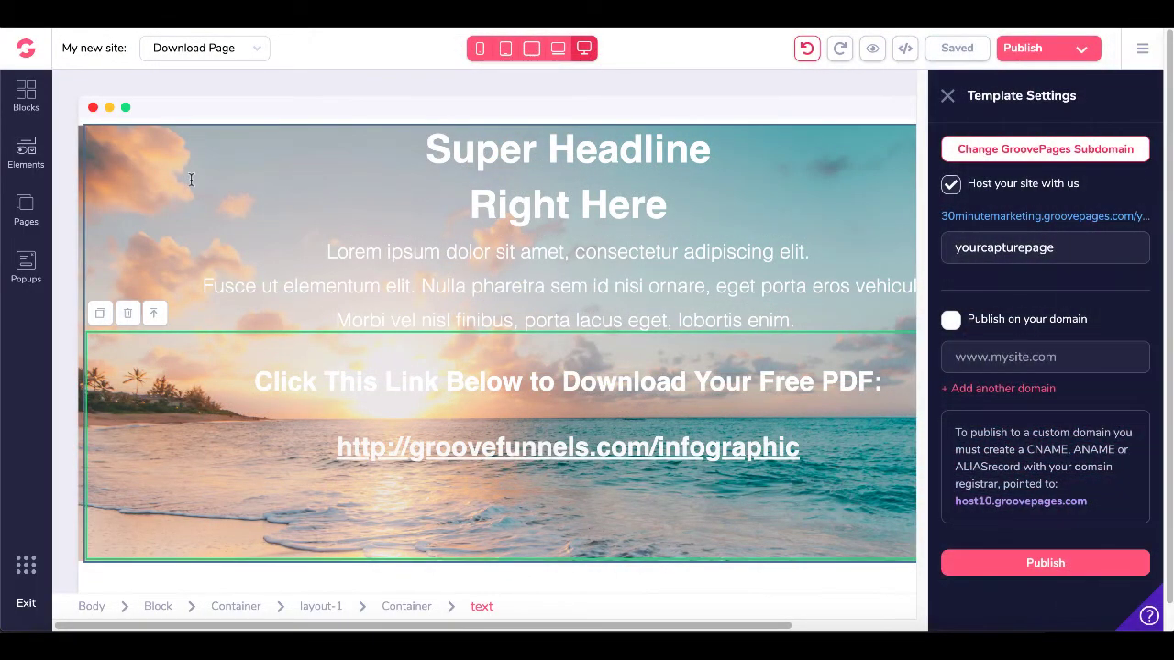
Switch to the Simple Landing Page and open the configuration settings of its AWeber opt-in form
click(24, 218)
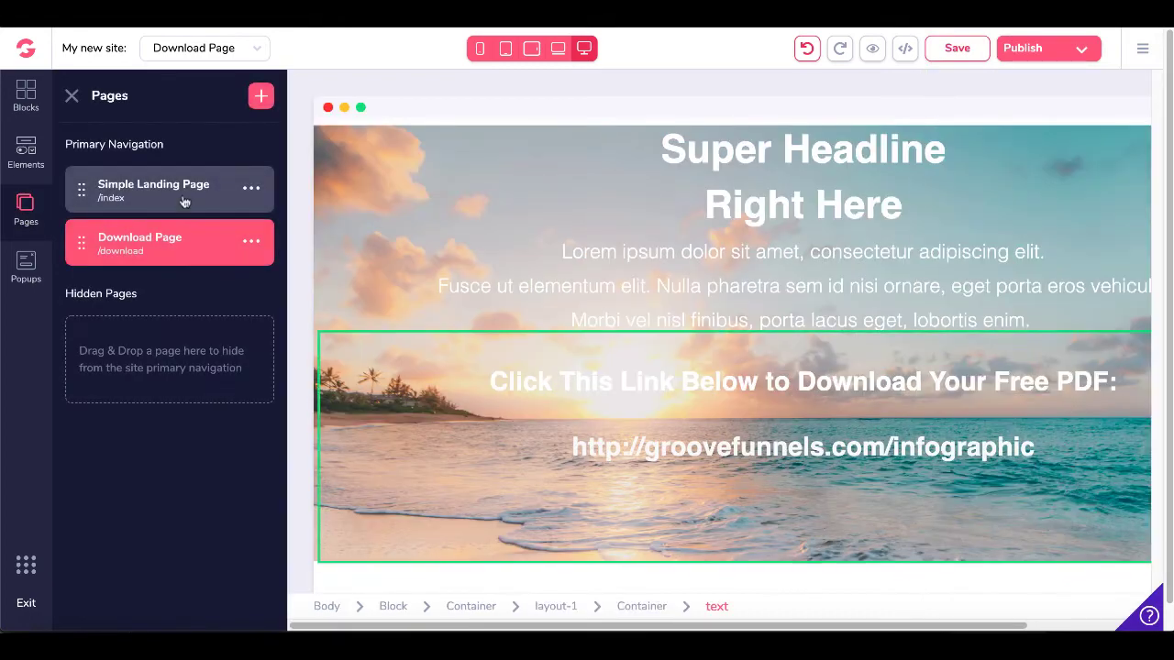
click(183, 193)
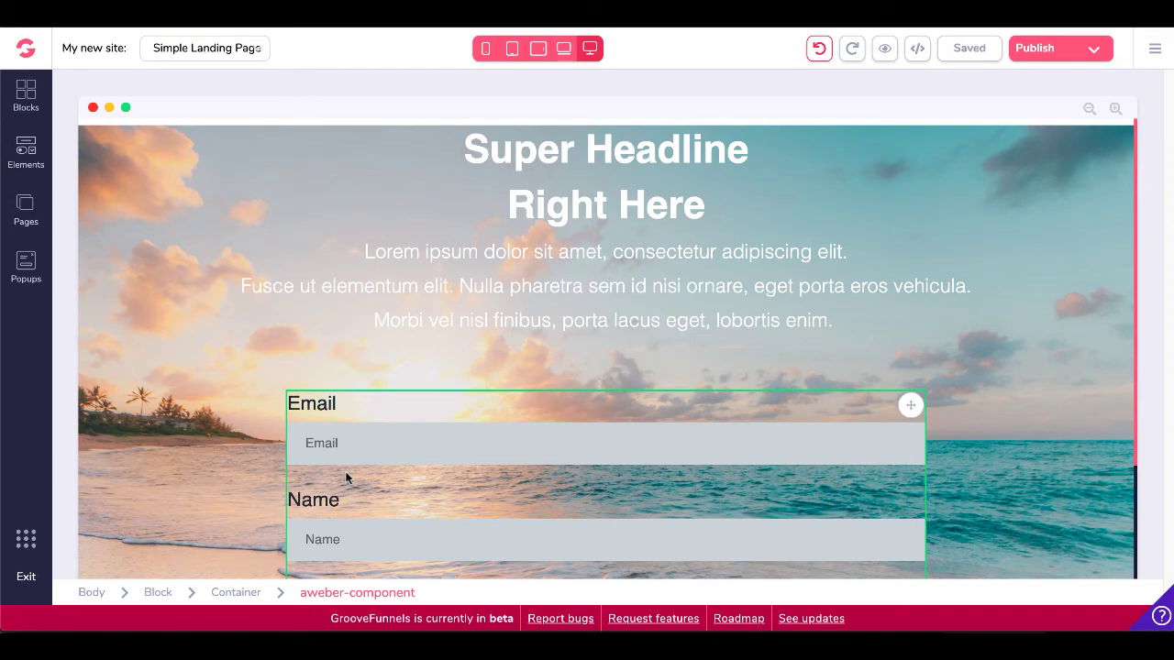
click(346, 477)
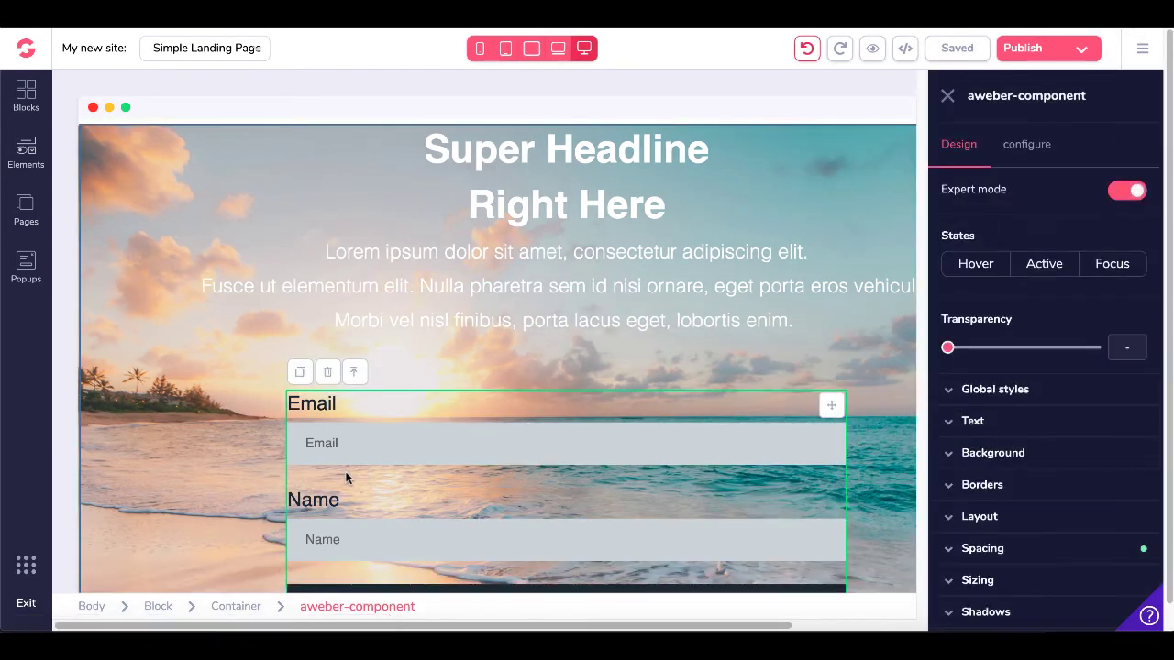
click(1027, 147)
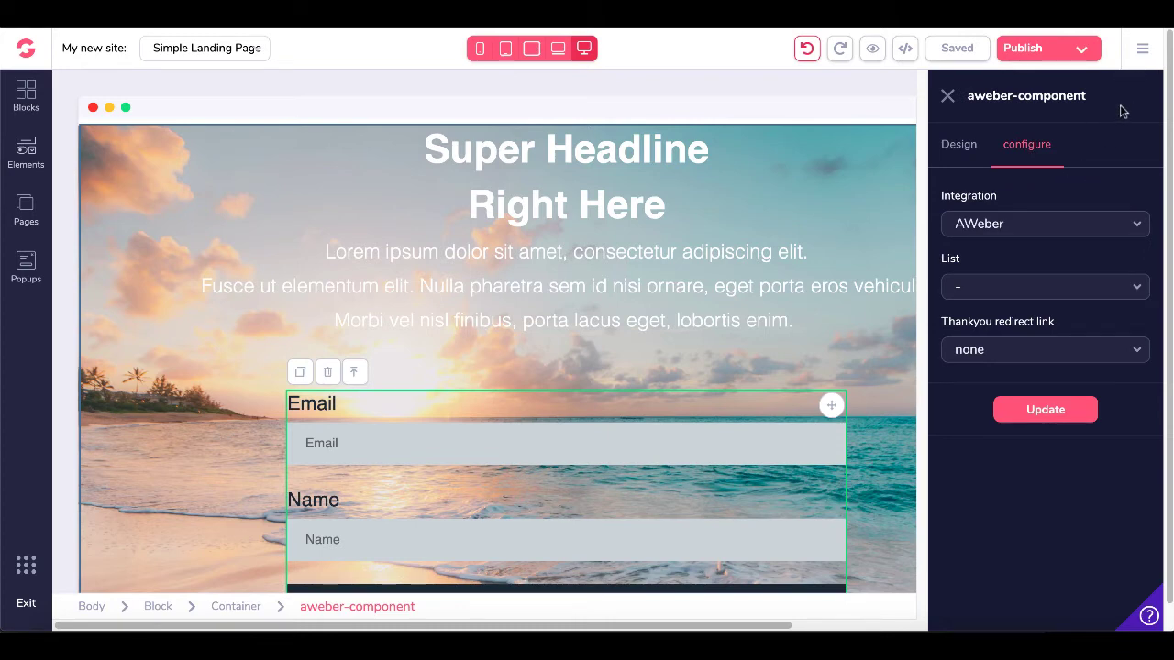
Check which integrations are connected to the account
click(1143, 49)
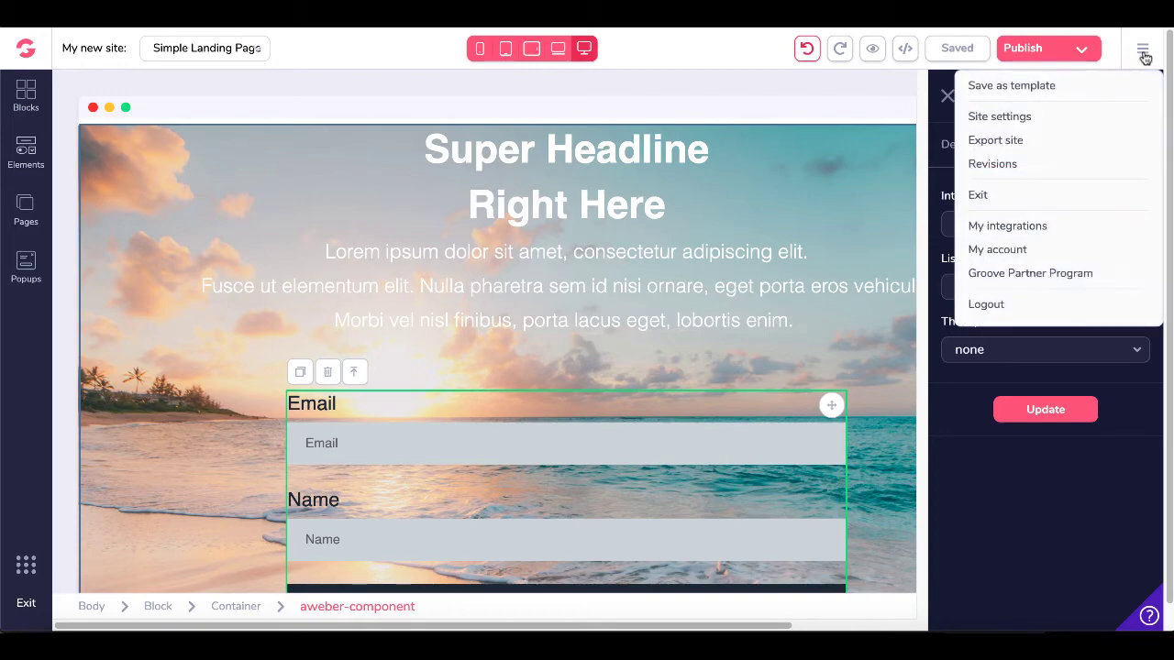
click(1015, 227)
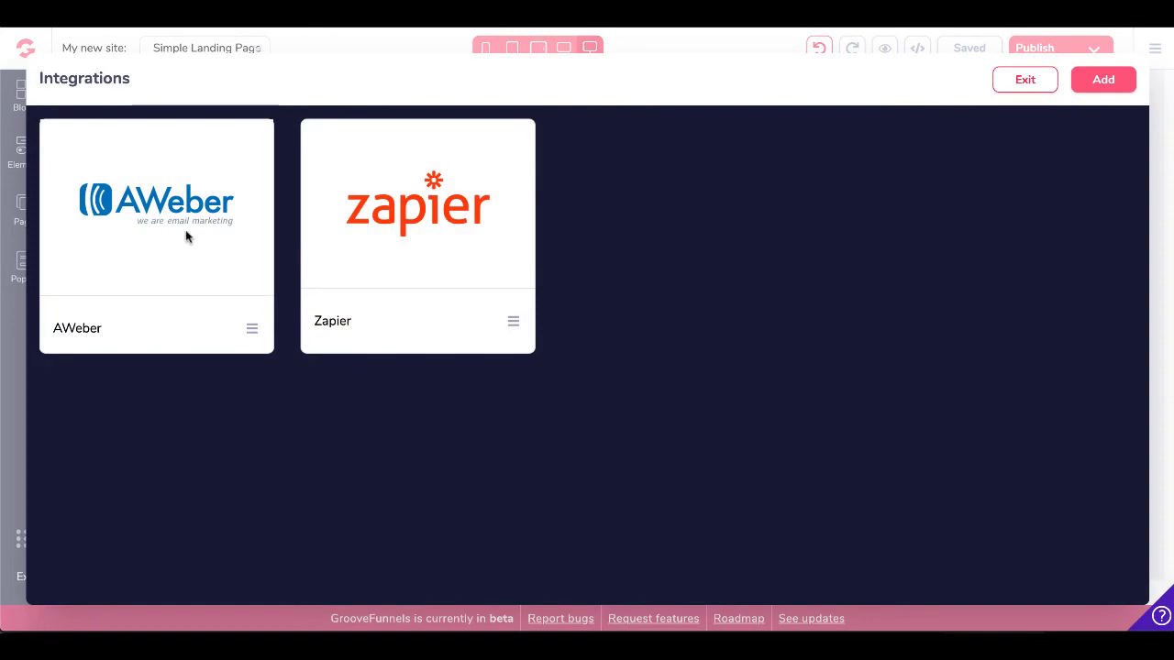
click(1024, 79)
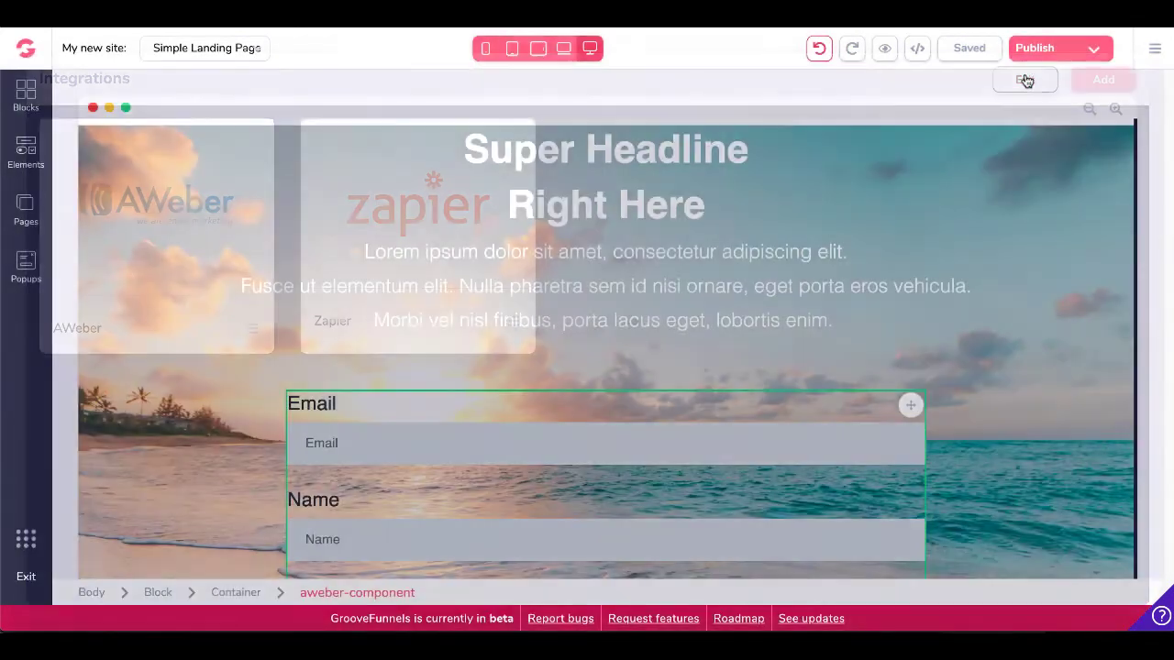
Set the opt-in form's AWeber list to "Fixin' too get some emails"
click(575, 484)
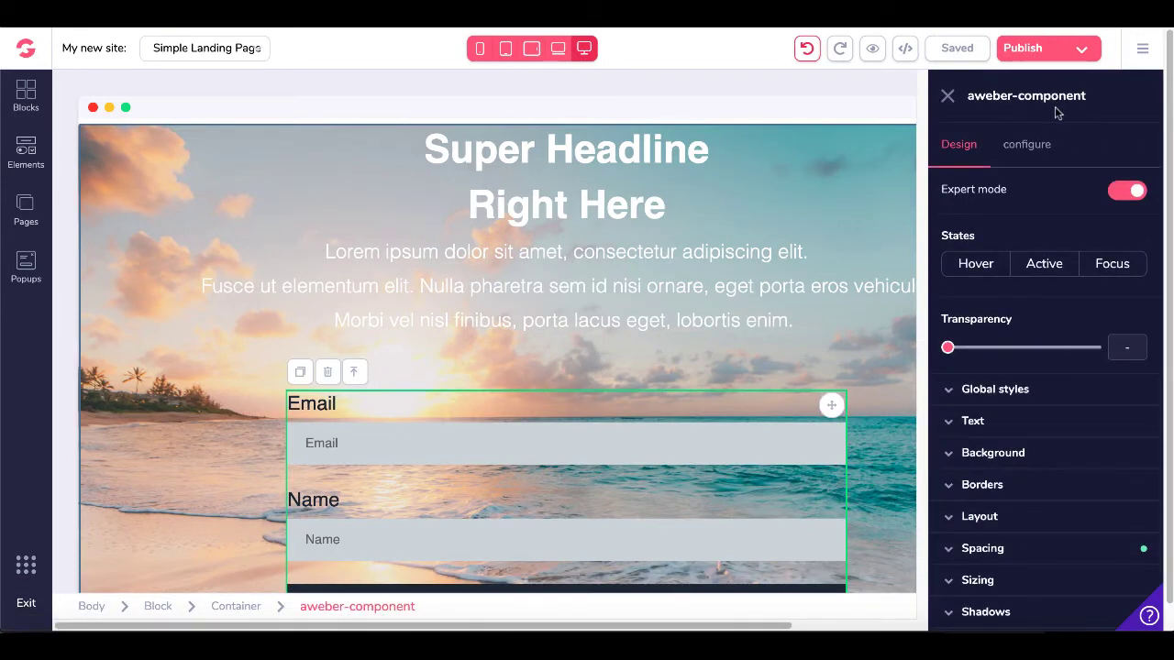
click(1026, 148)
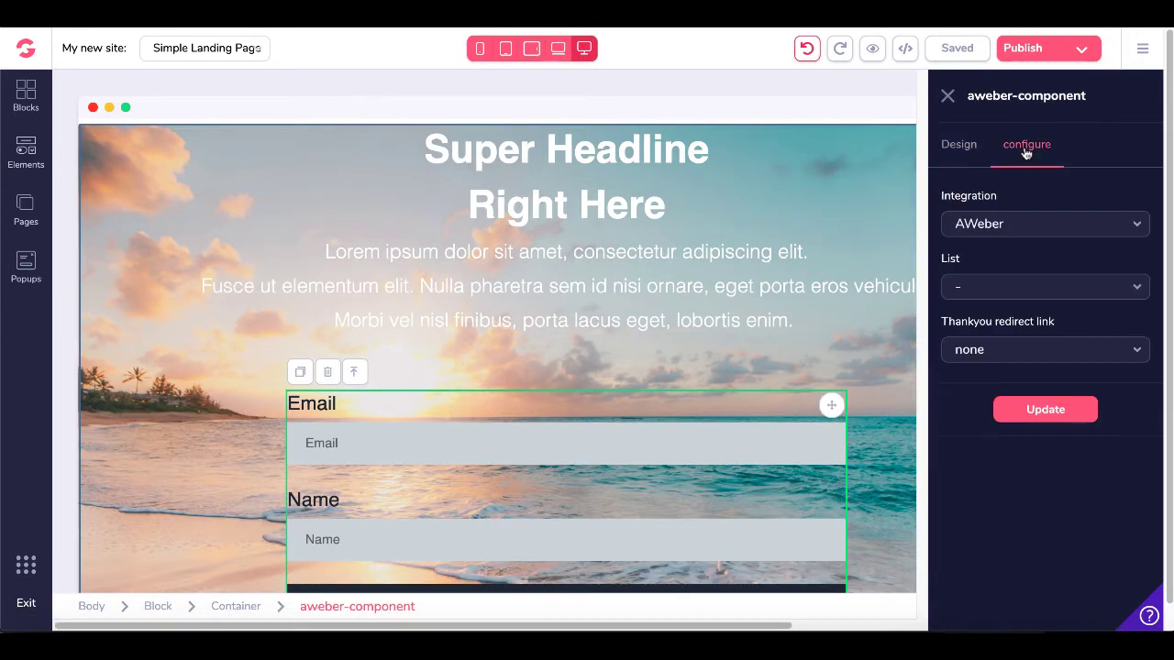
click(1004, 289)
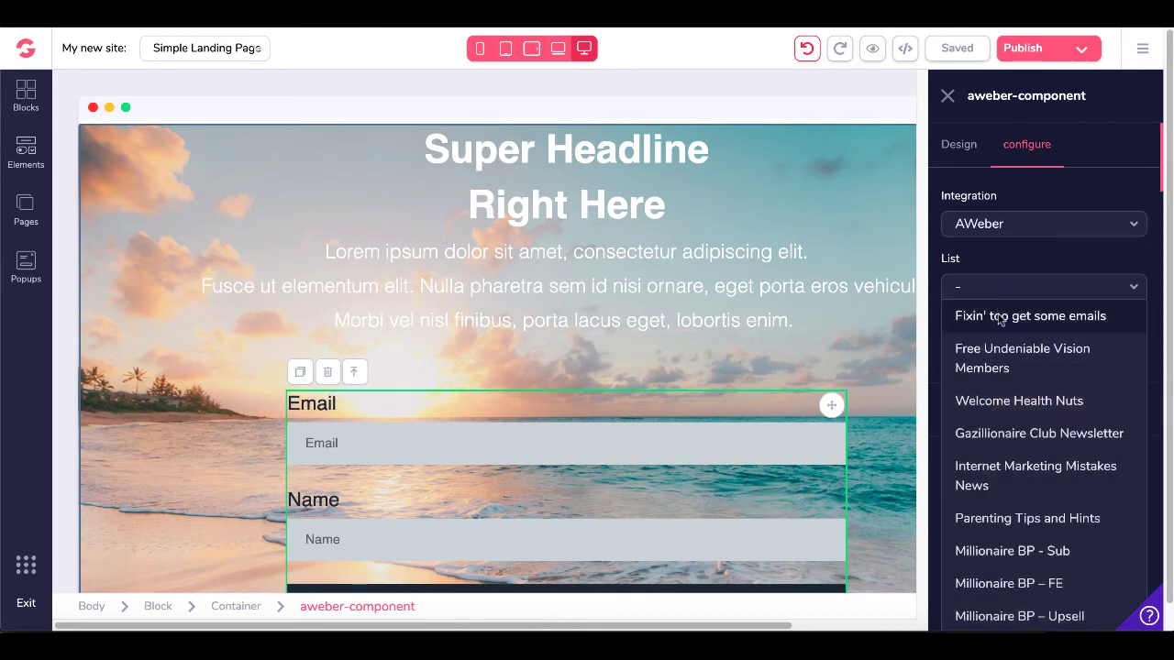
click(999, 318)
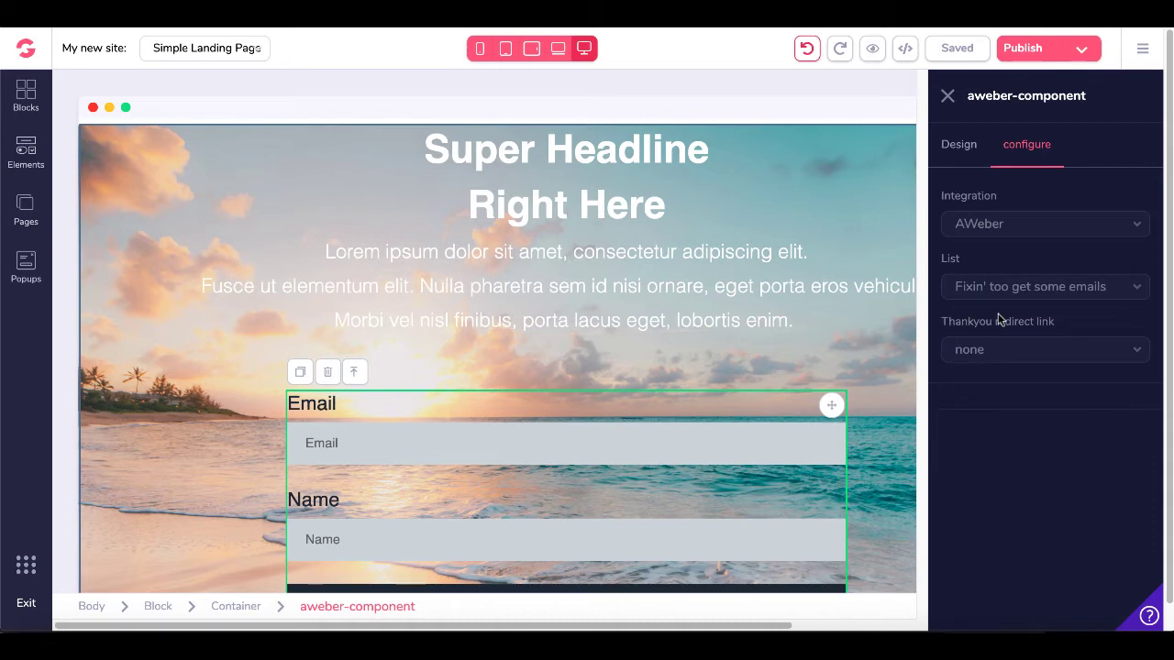
Update the opt-in form's configuration with the thank-you redirect link set to none, and publish the site
click(1022, 353)
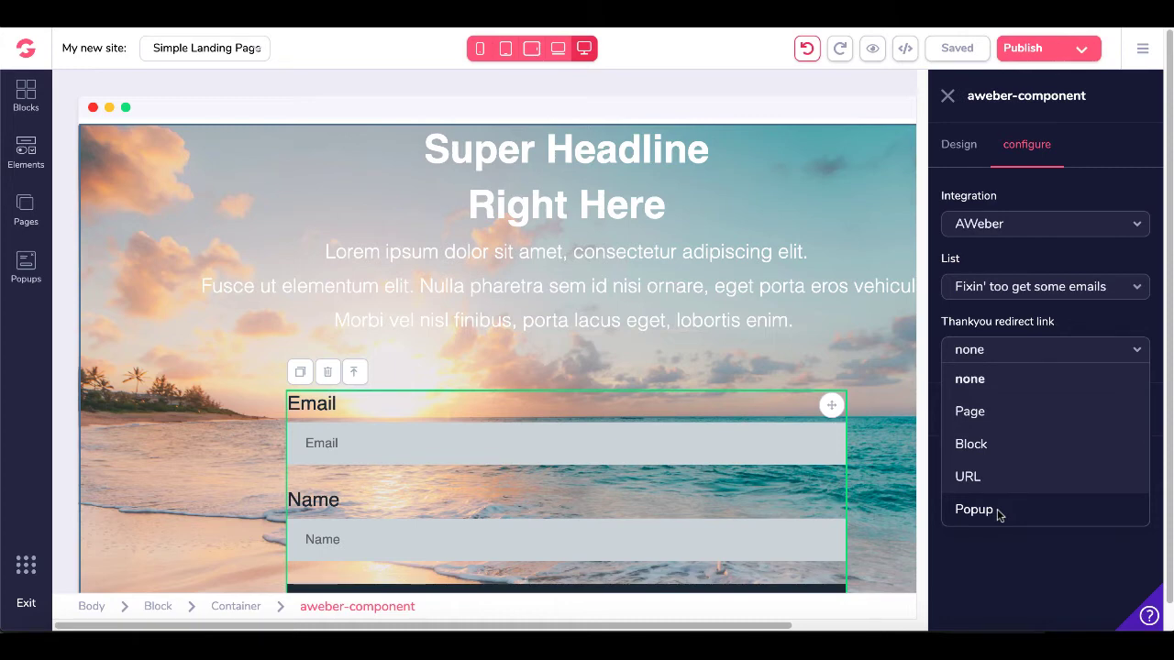
click(970, 378)
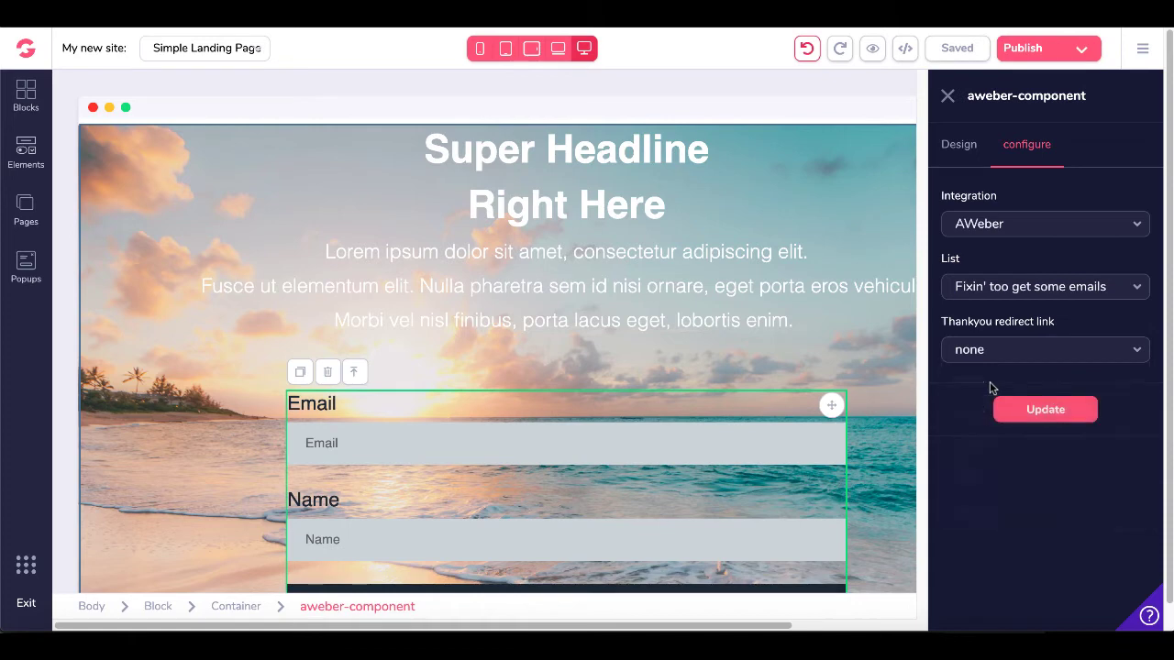
click(1038, 414)
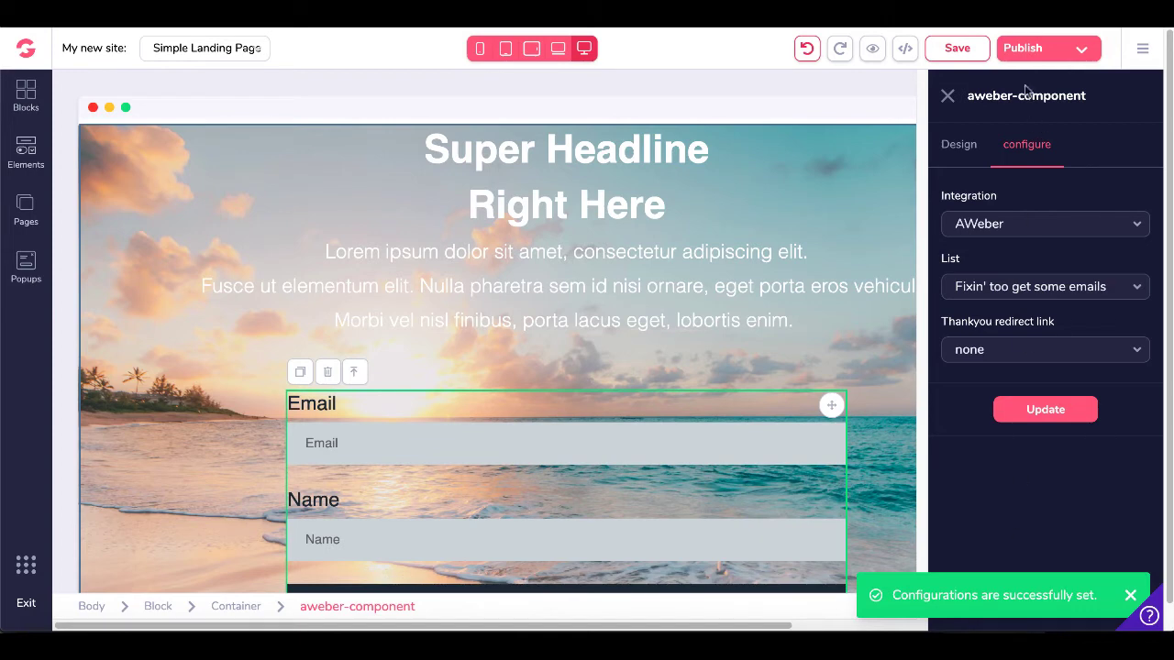
click(1024, 49)
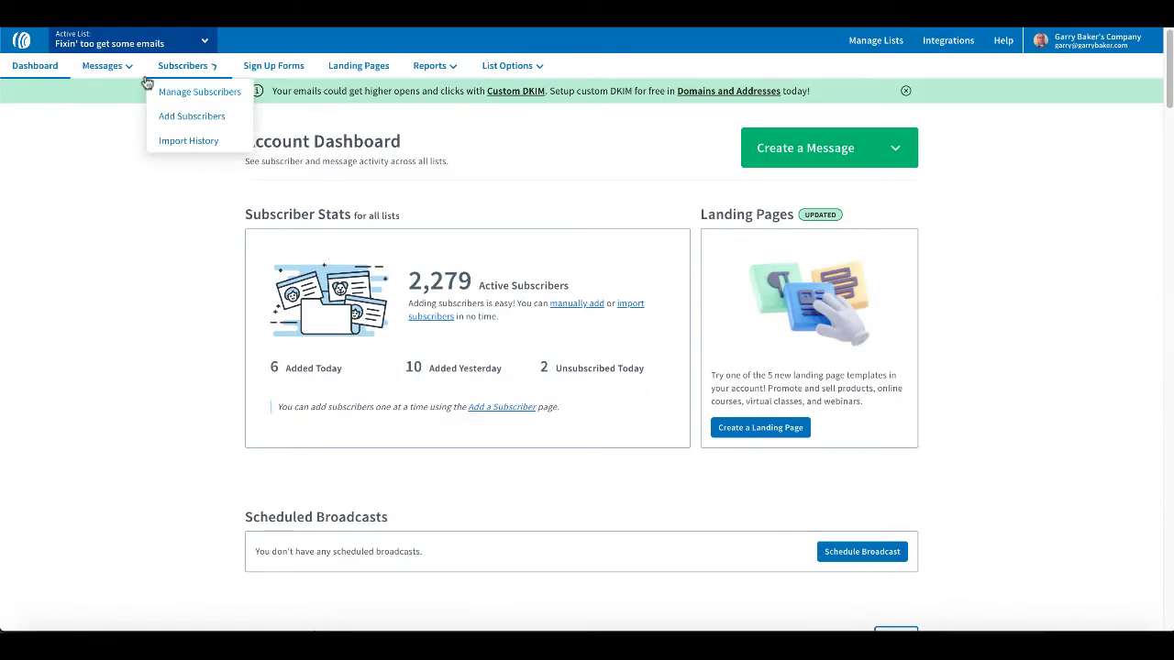
In AWeber, search the lists for "fixin" and choose "Fixin' too get some emails" as the active list
click(200, 42)
text(fixin)
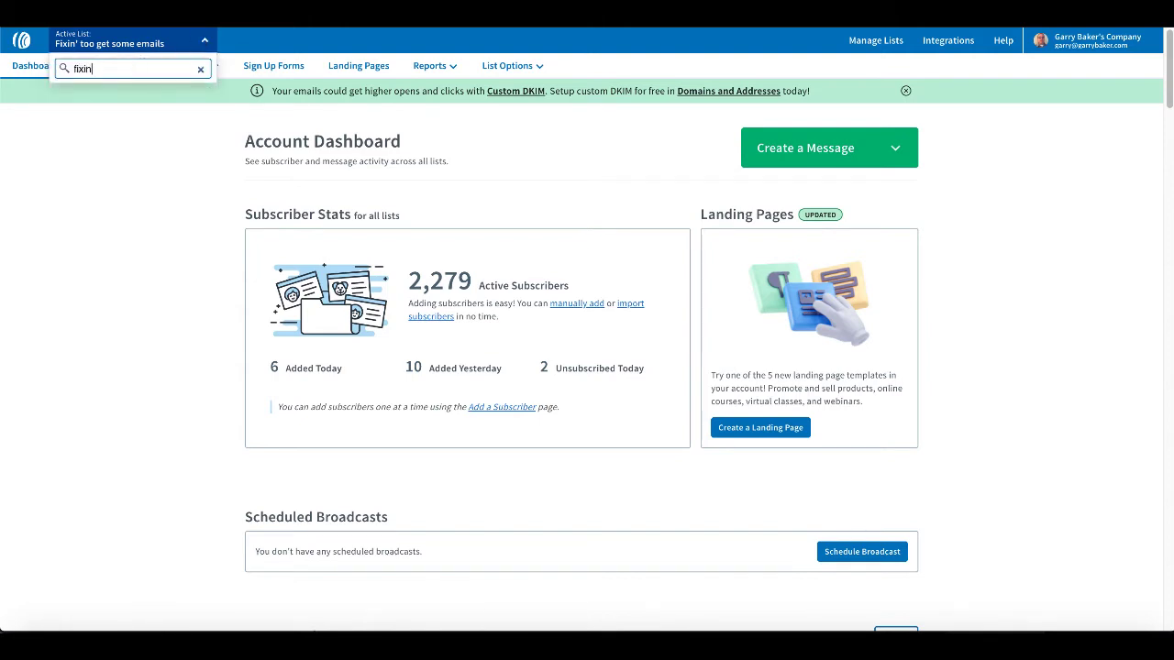
click(128, 147)
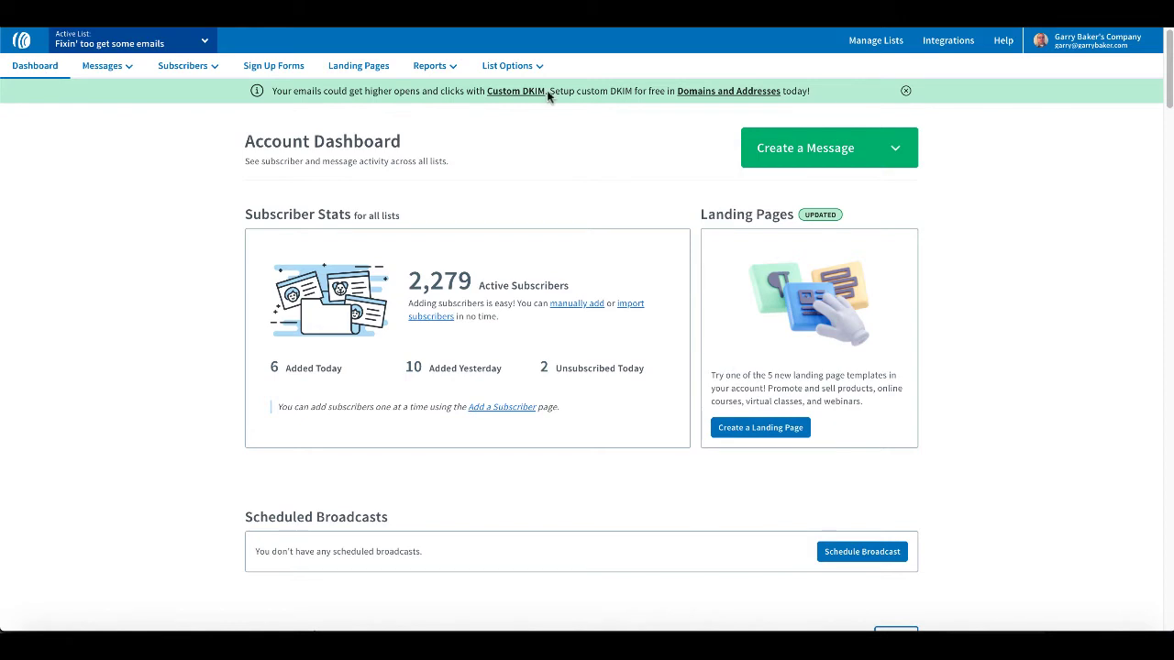
Open the list's confirmation message settings and locate the Confirmation Success Page section
mouse_move(541, 72)
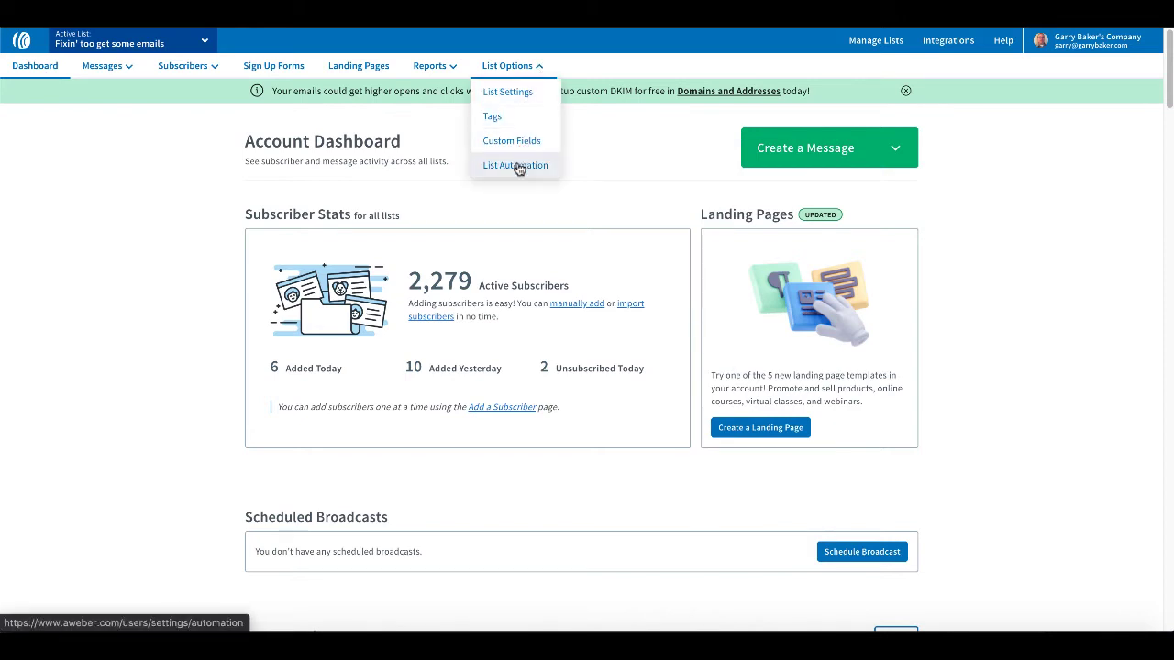
click(515, 92)
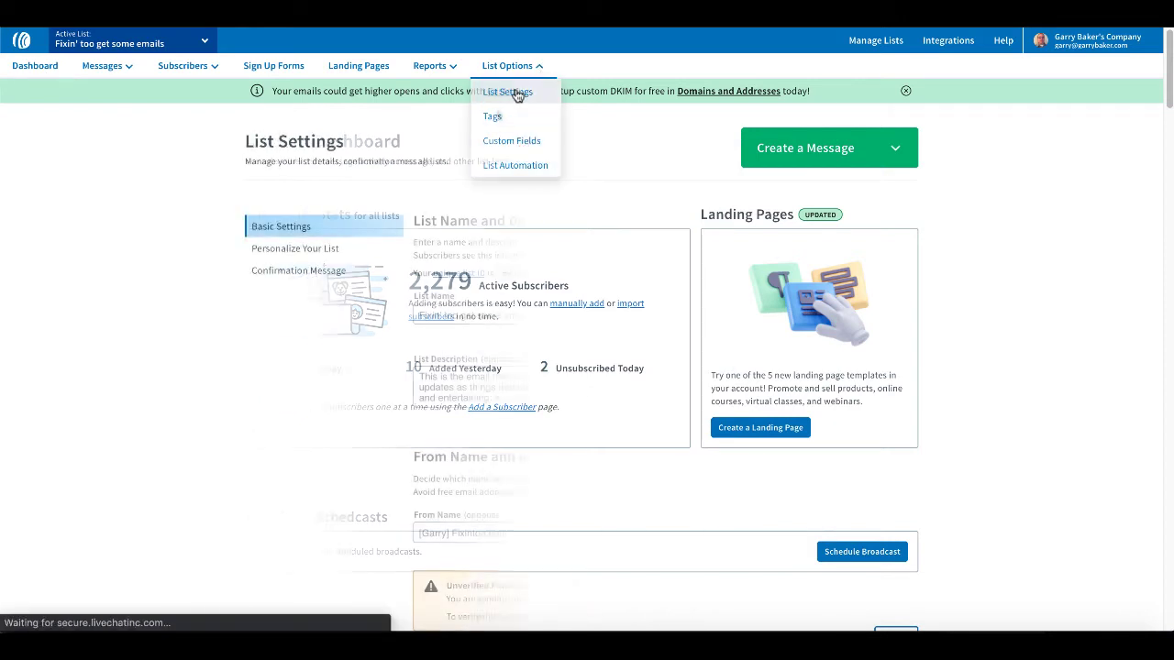
click(321, 271)
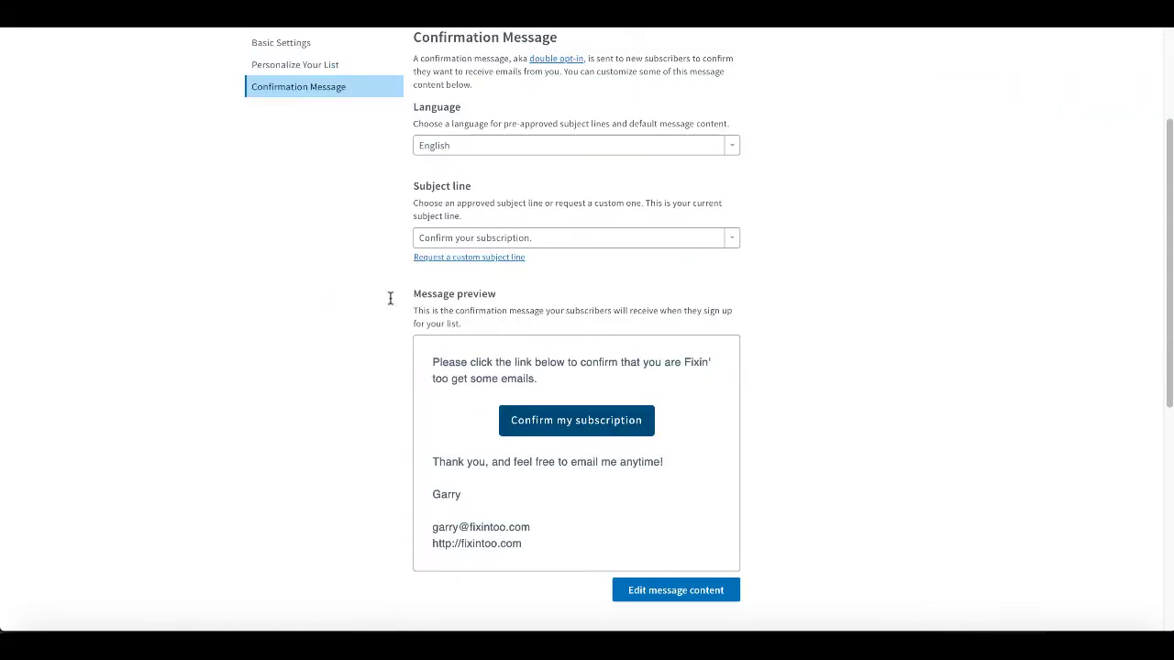
scroll(796, 427, down, 2)
scroll(795, 427, down, 5)
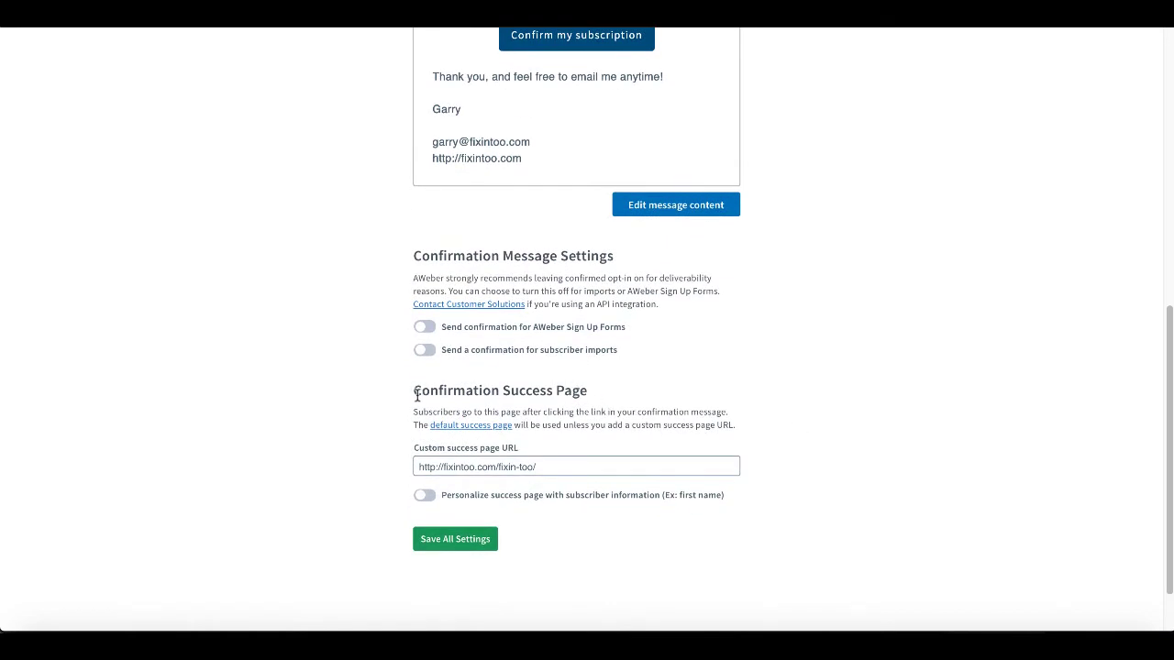
drag(413, 391, 592, 397)
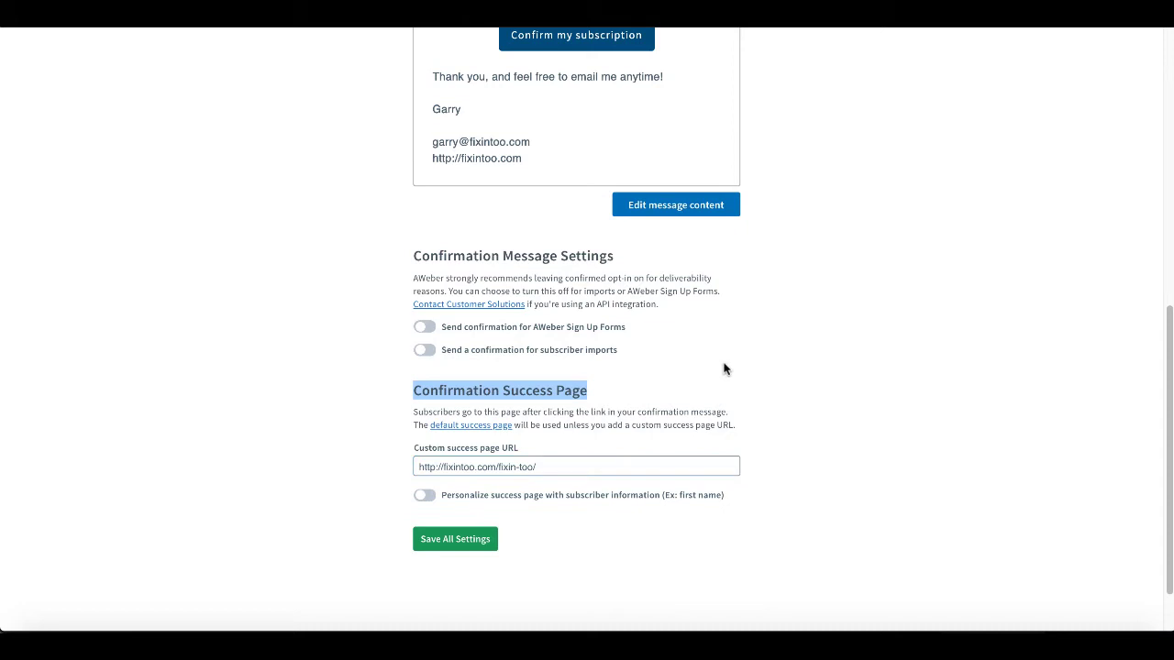
Turn on sending confirmation for AWeber Sign Up Forms and save all list settings
click(424, 326)
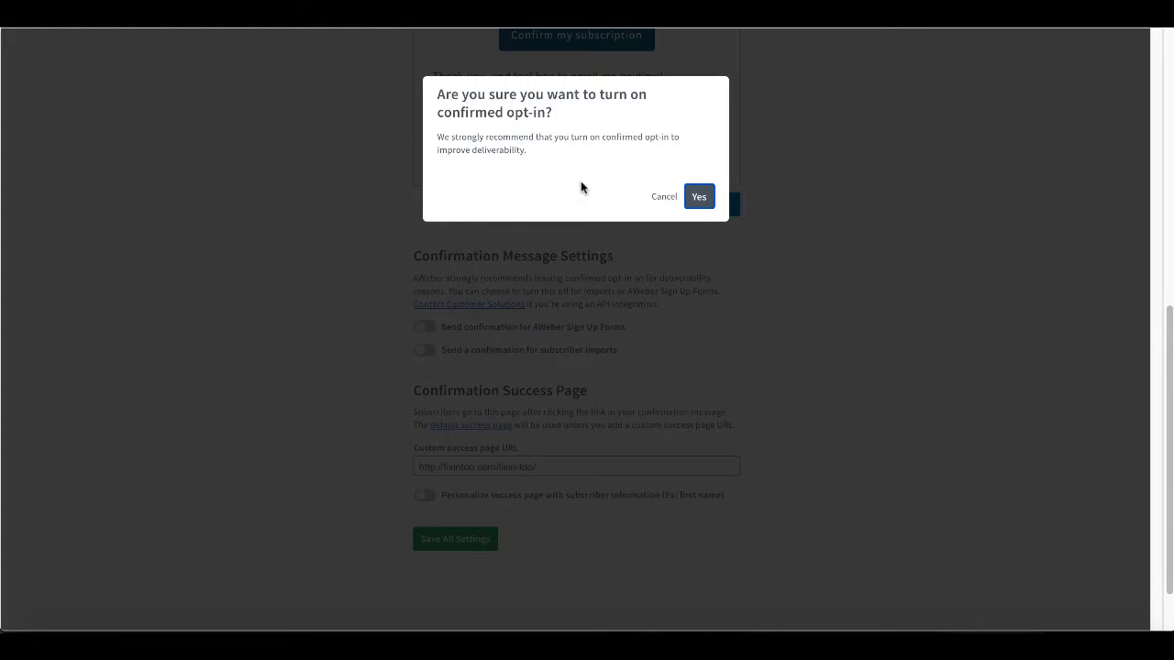
click(704, 197)
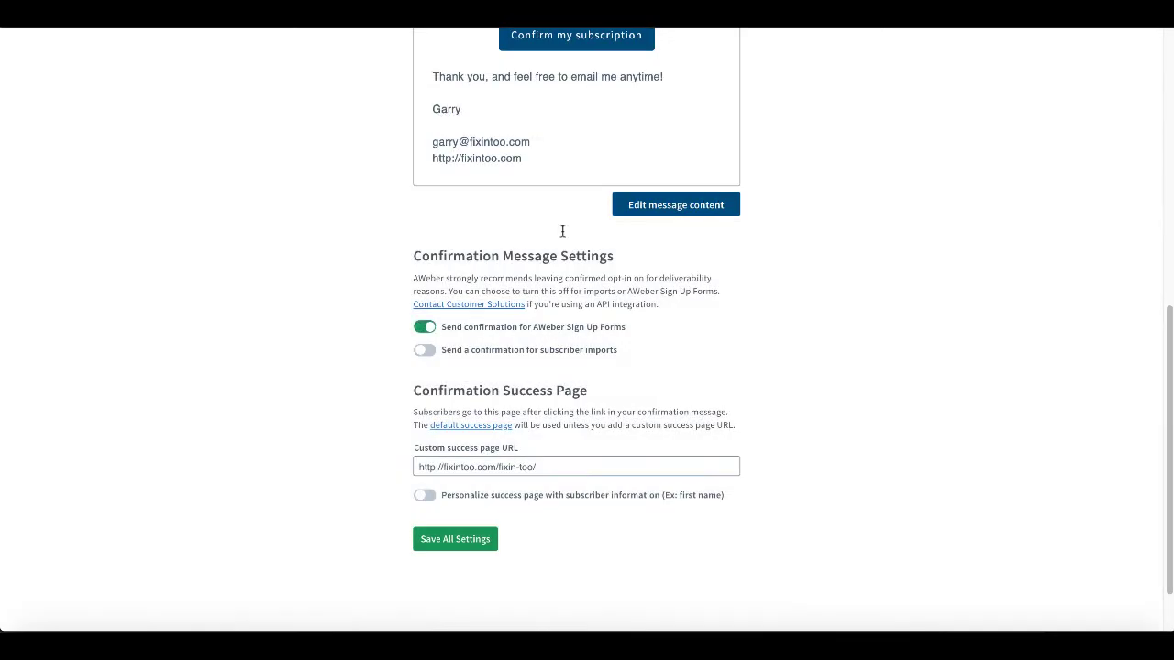
click(477, 540)
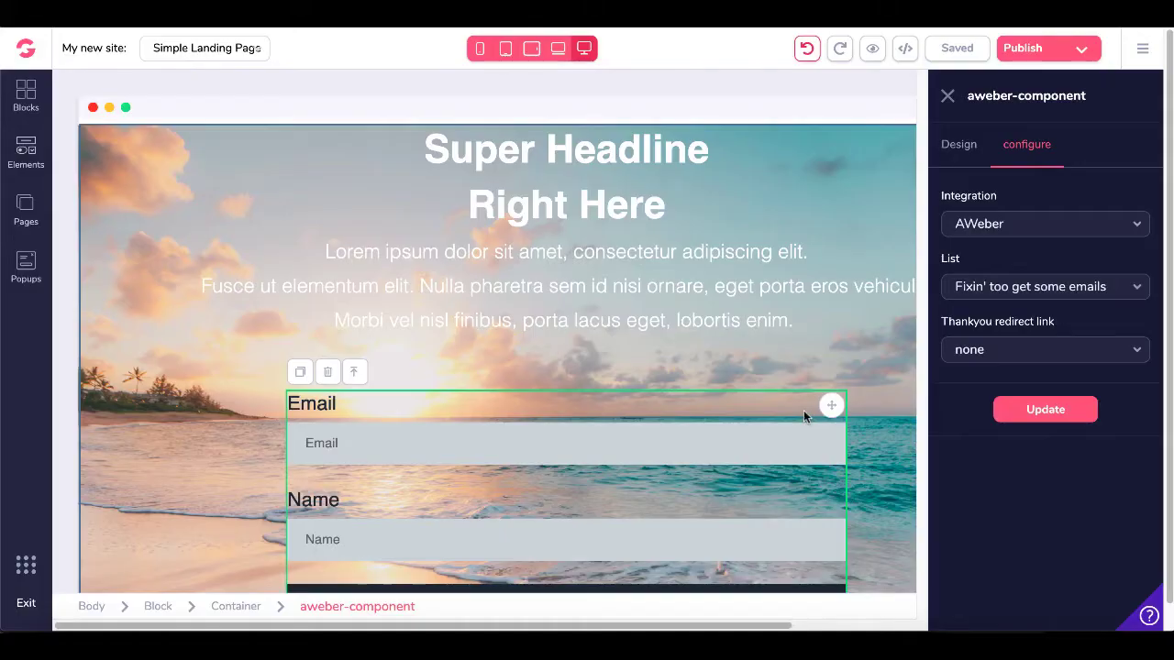
Back in GroovePages, open the published site's hosting link in a new browser tab
click(1082, 53)
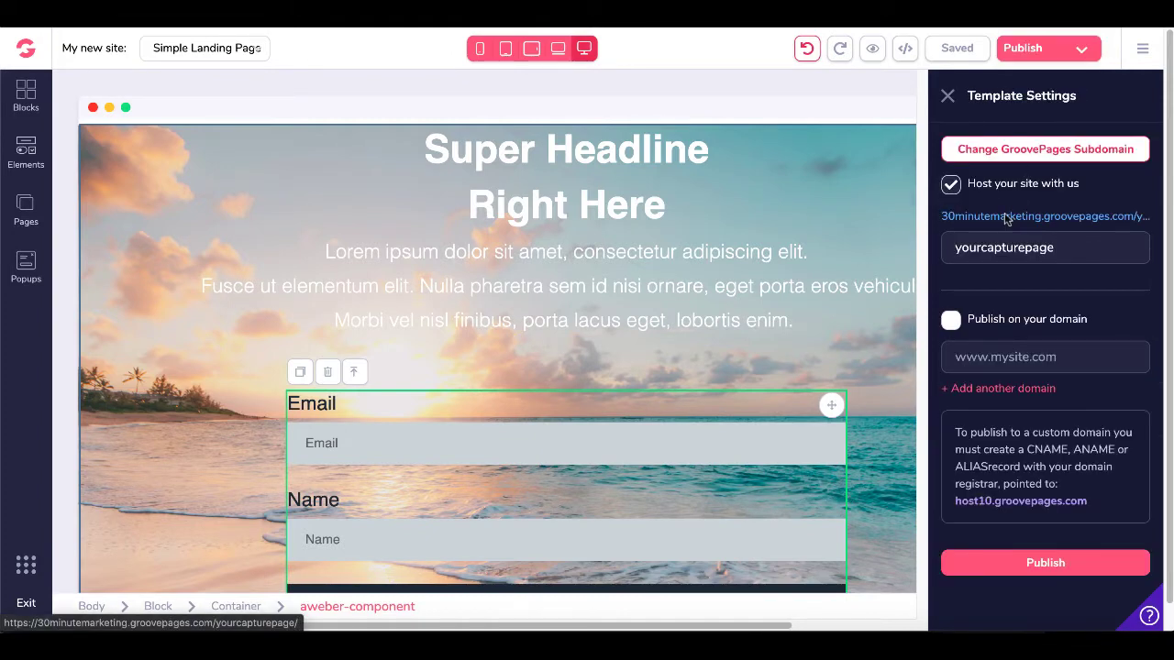
right_click(1006, 220)
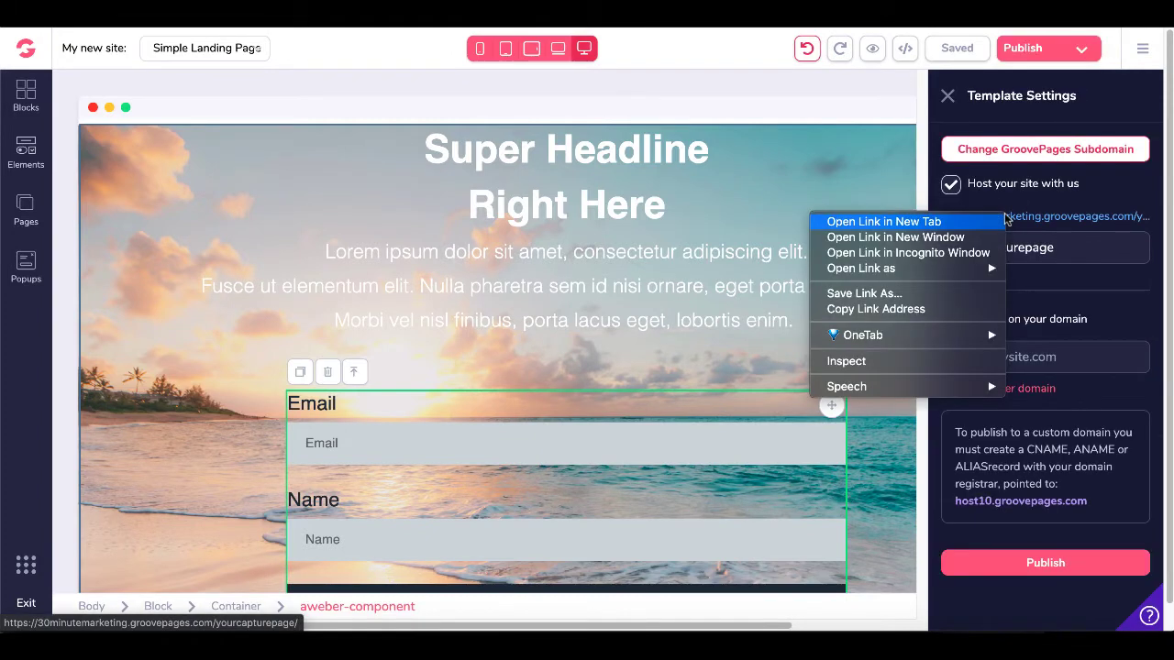
click(899, 308)
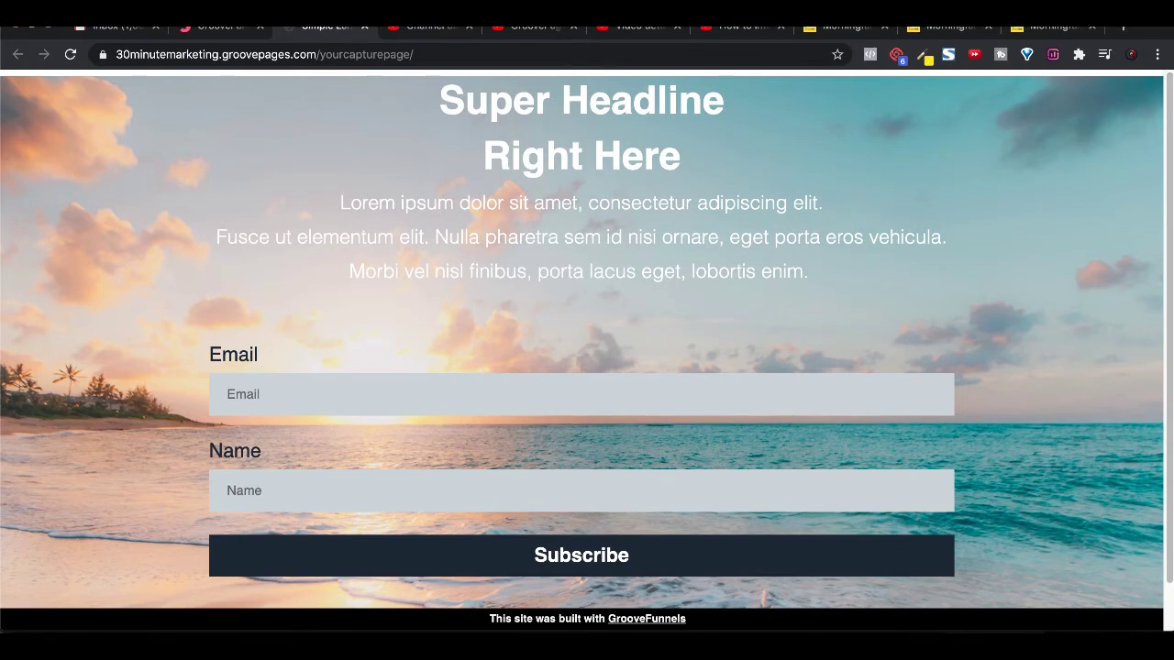
Open the published site's download page by adding "download" to the end of the capture page address
click(378, 53)
key(Right)
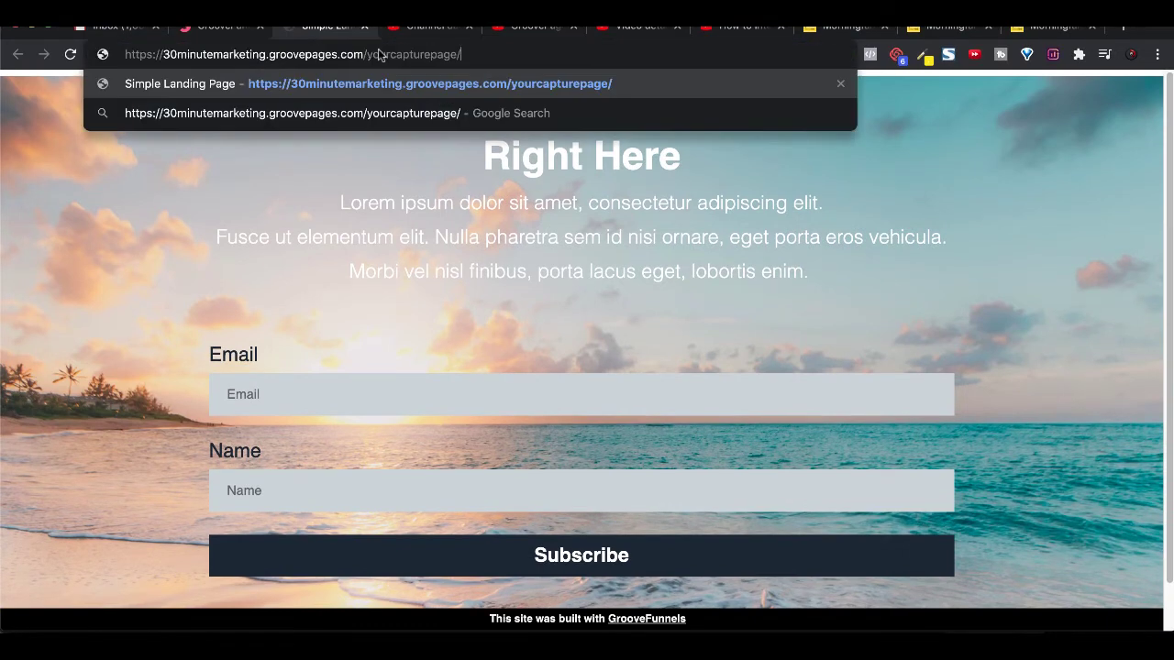
text(do)
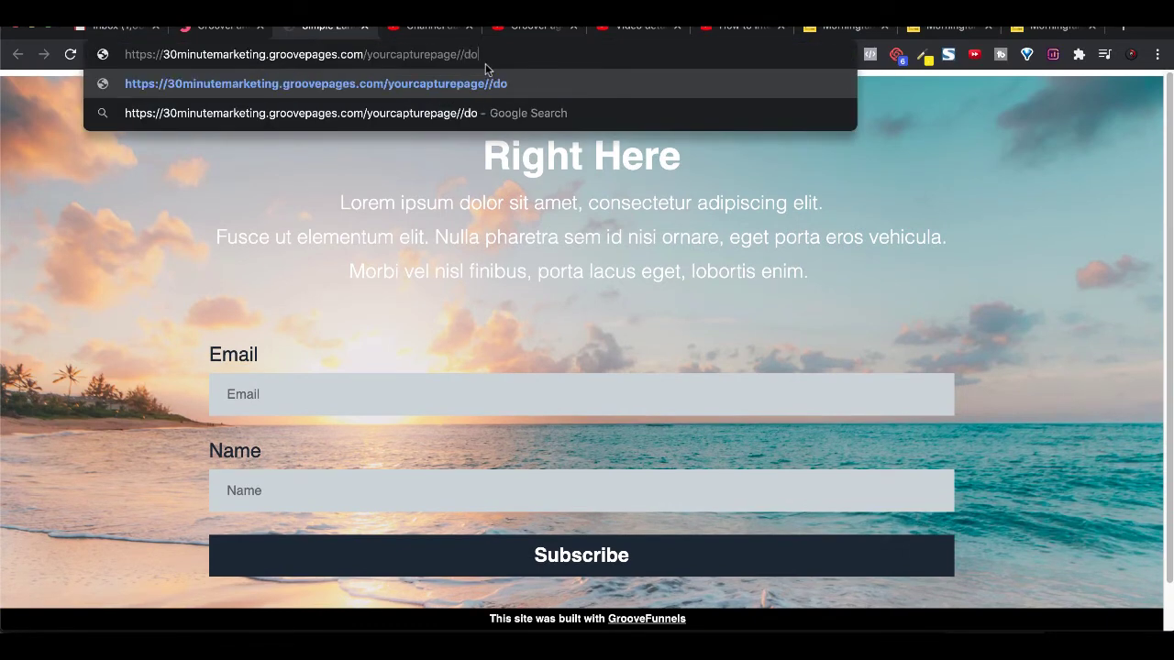
key(BackSpace)
key(BackSpace)
text(download)
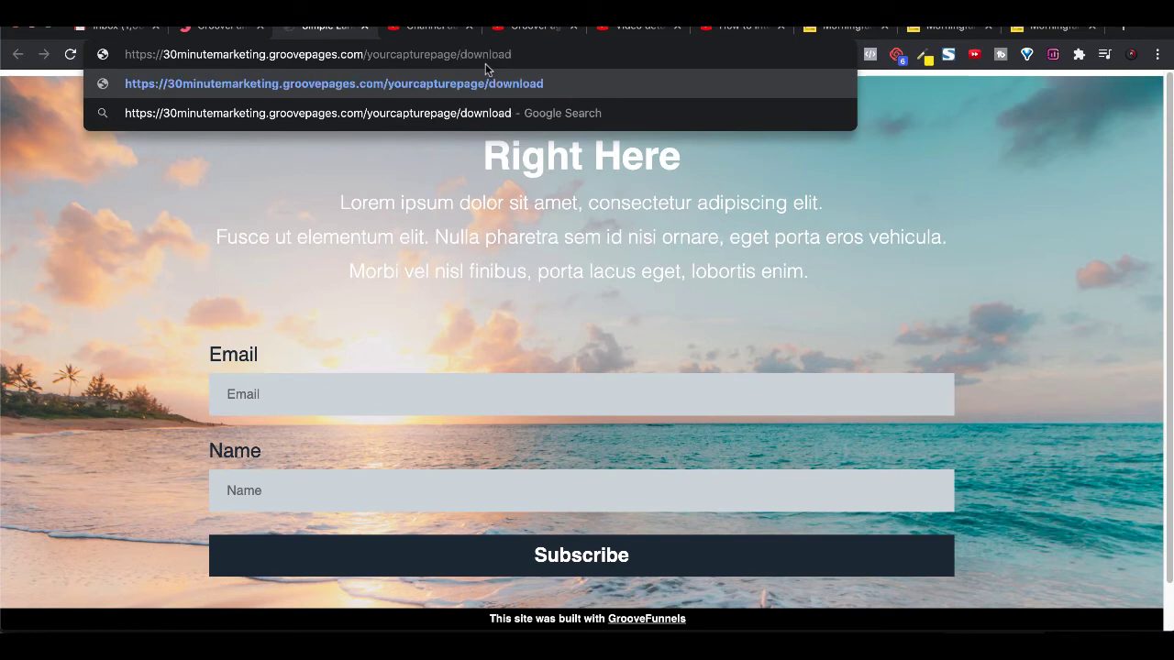
key(Return)
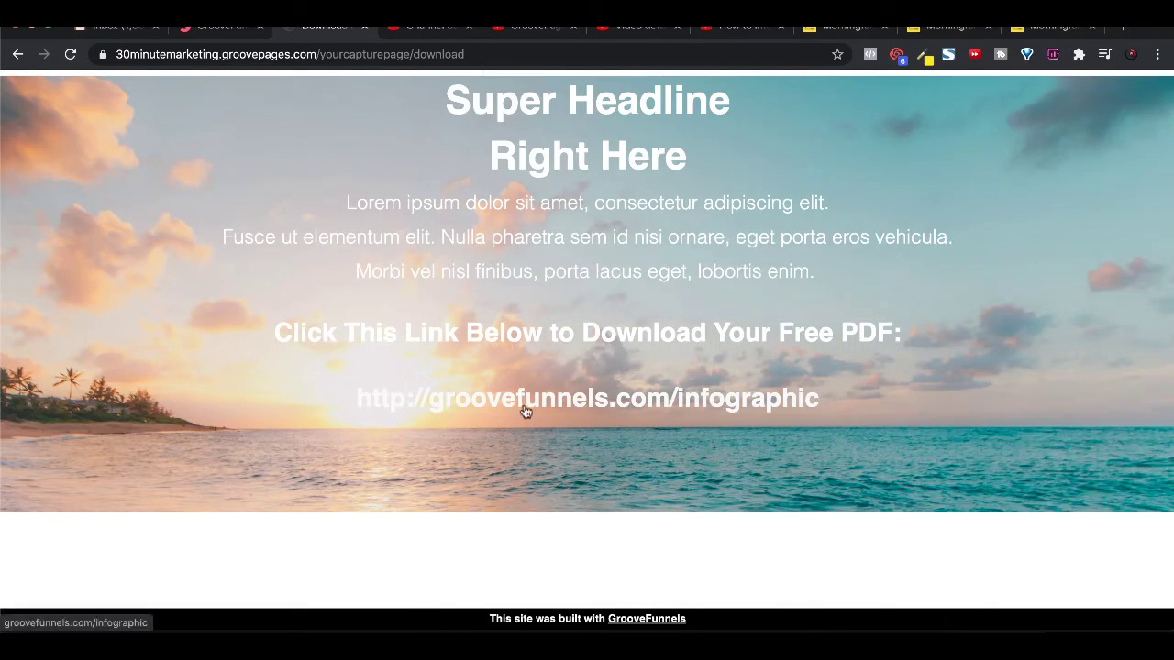
Copy the full web address of the download page
click(312, 55)
right_click(311, 58)
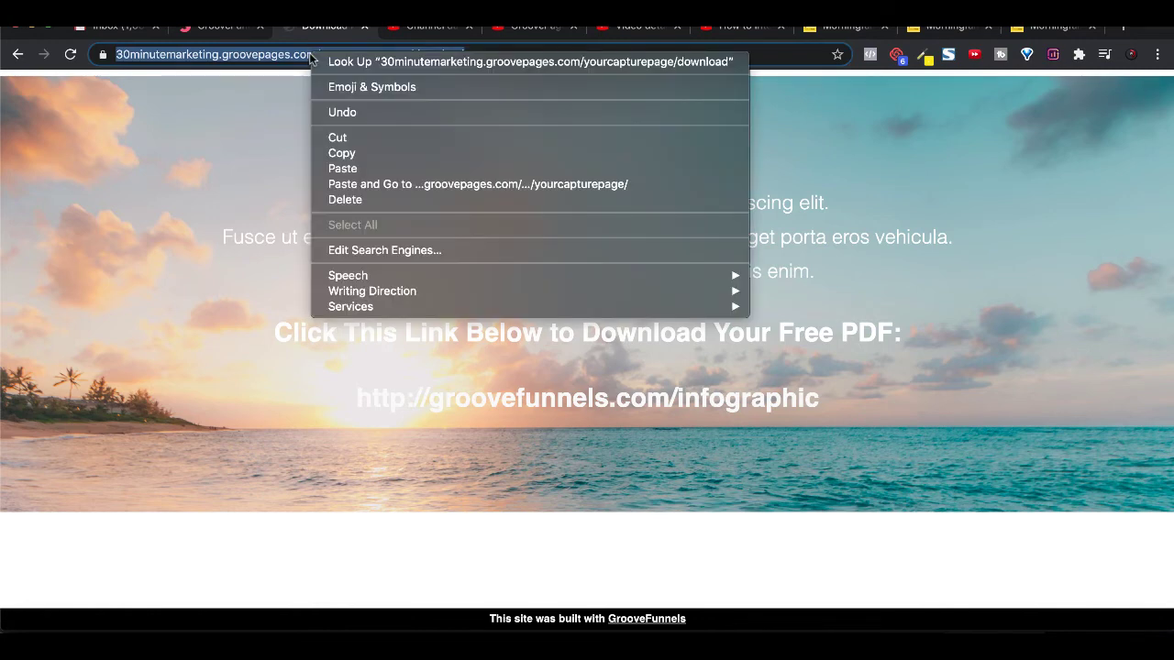
click(351, 152)
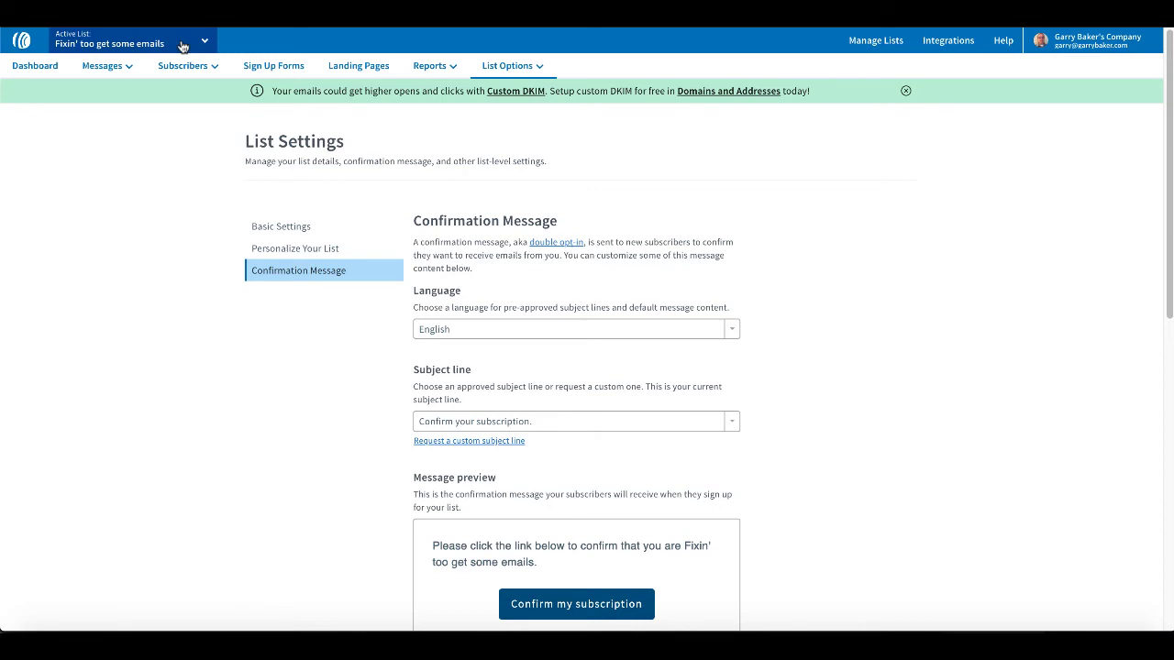
mouse_move(553, 65)
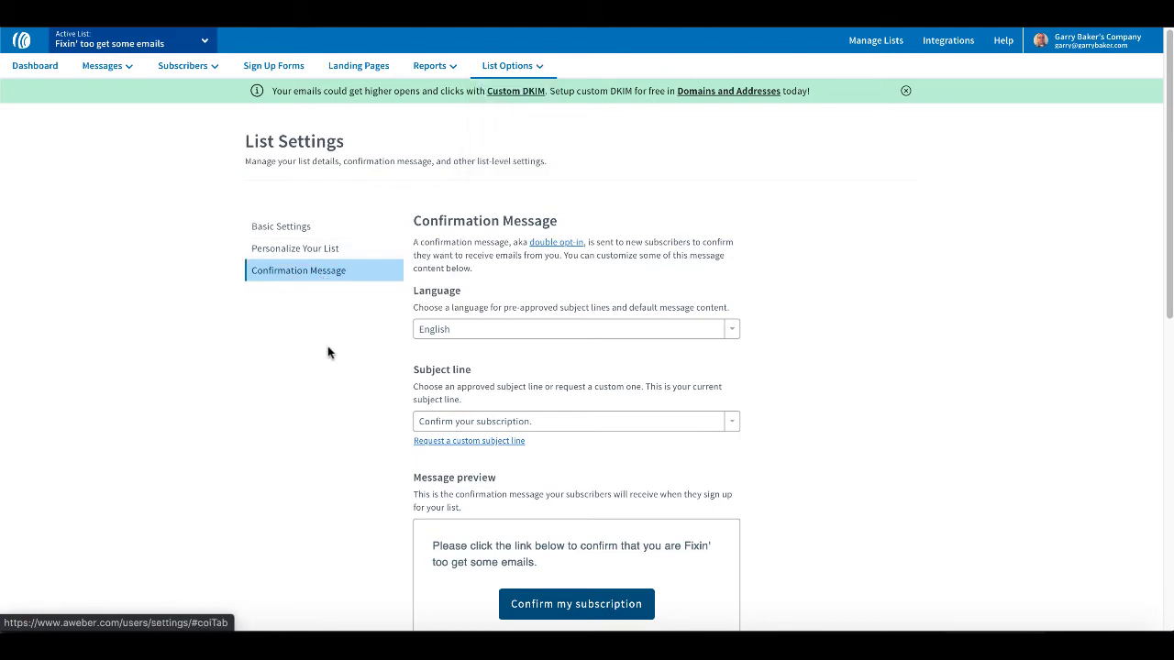
scroll(327, 346, down, 6)
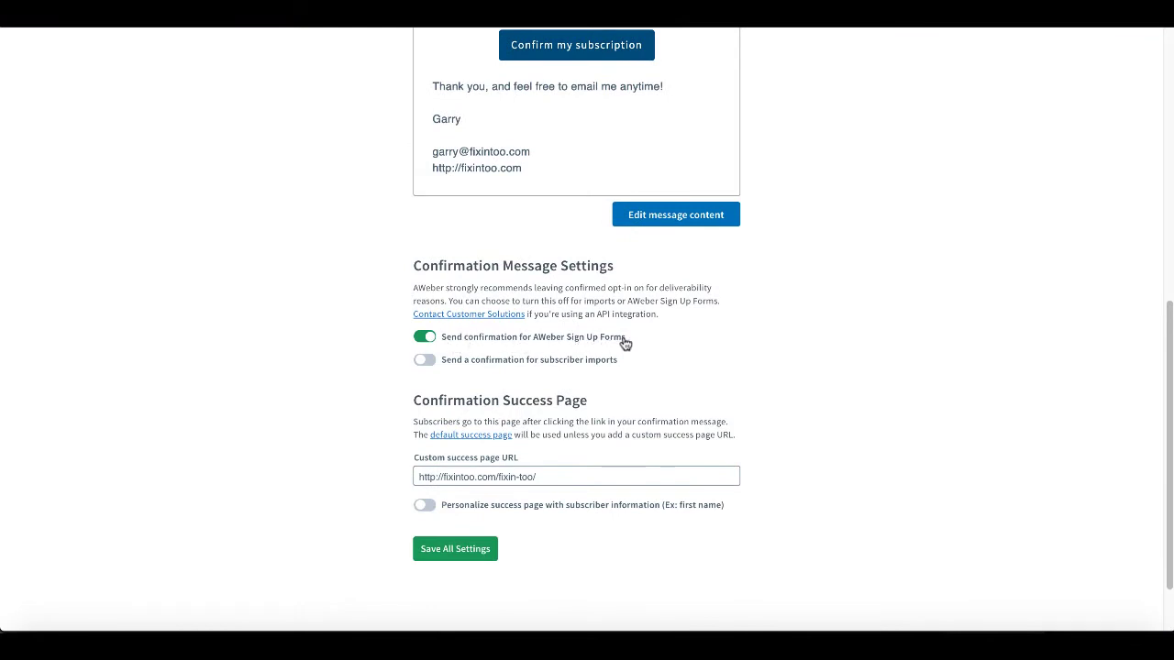
triple_click(456, 475)
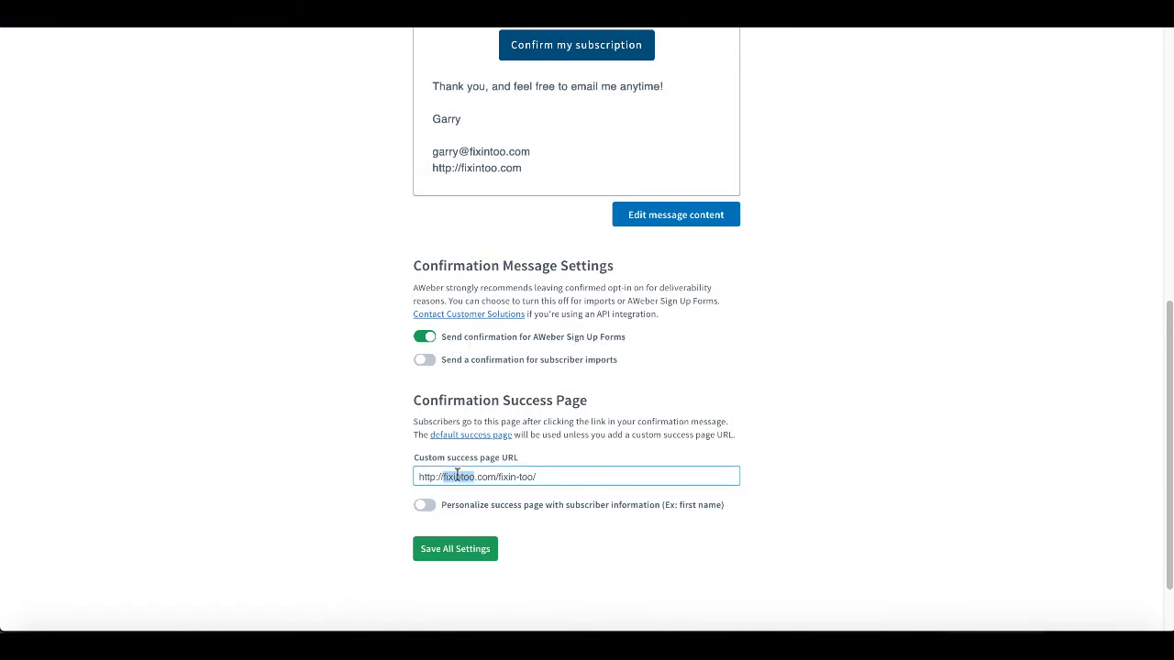
key(ctrl+v)
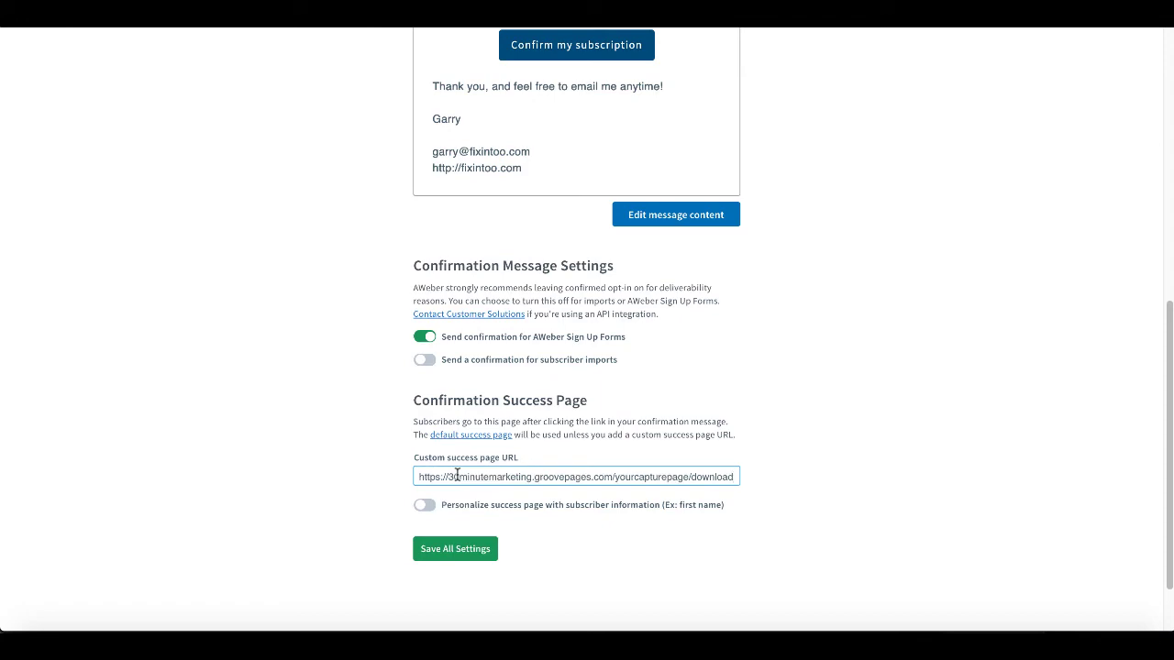
click(456, 547)
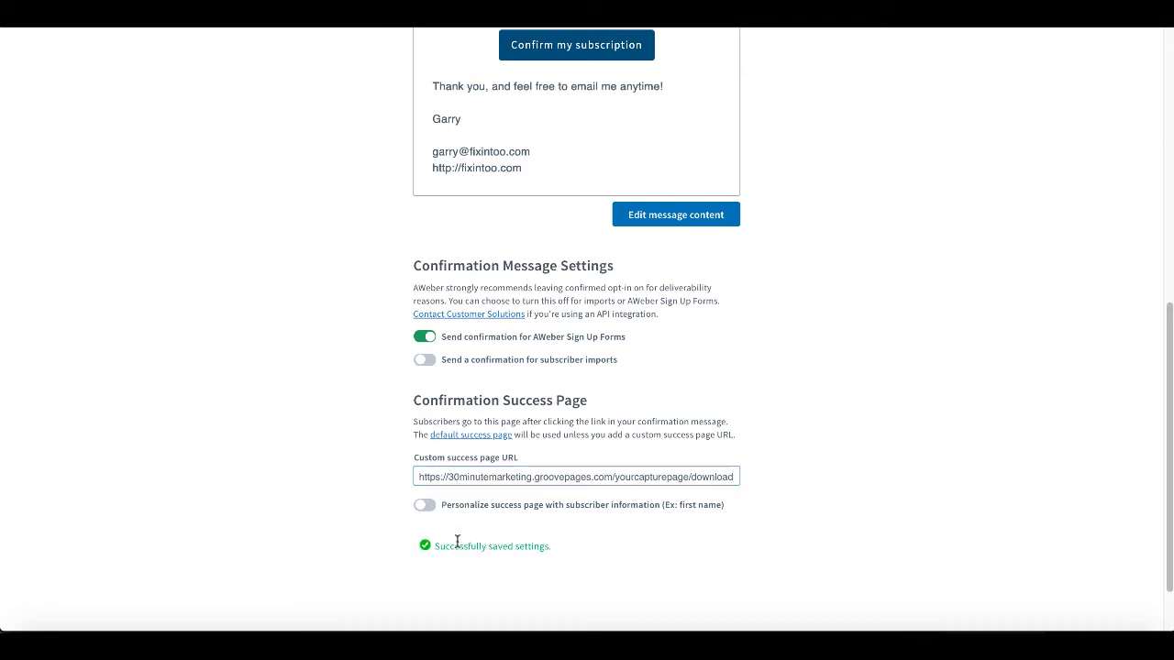
Open the subscriber management page for the active list
scroll(340, 451, up, 6)
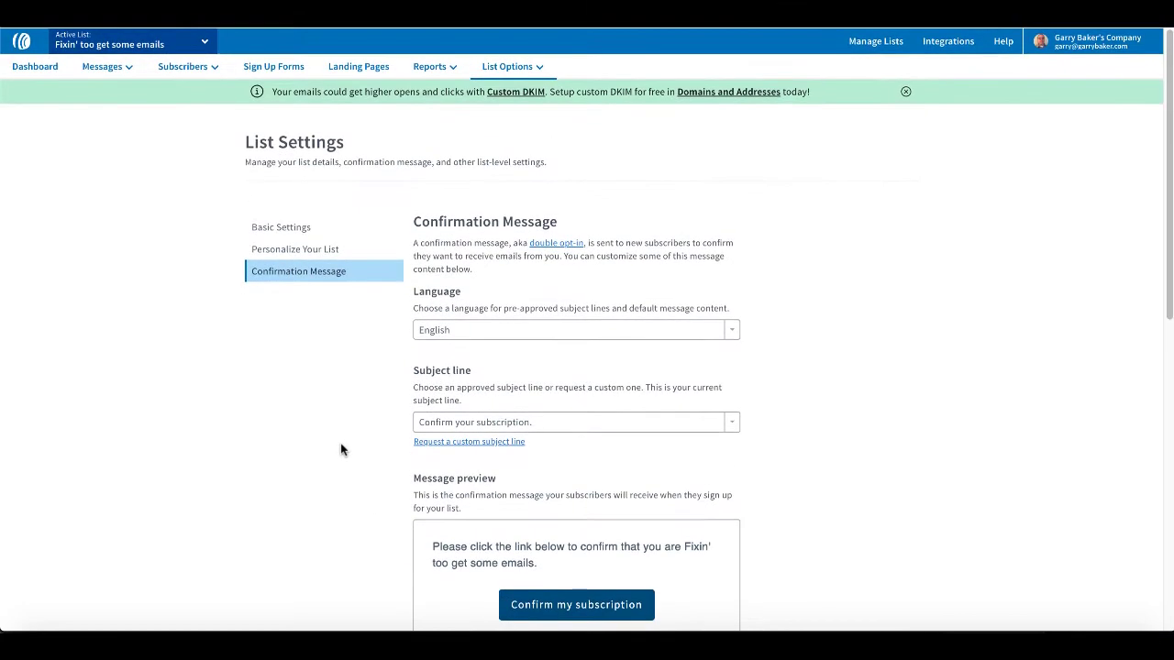
click(213, 67)
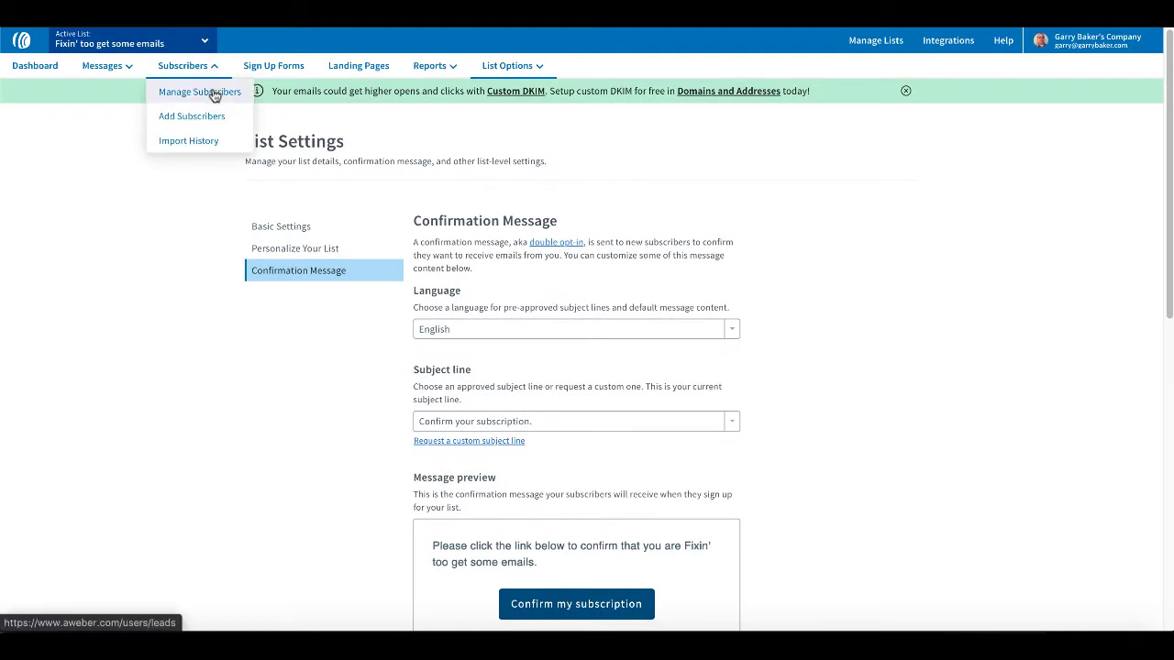
click(213, 93)
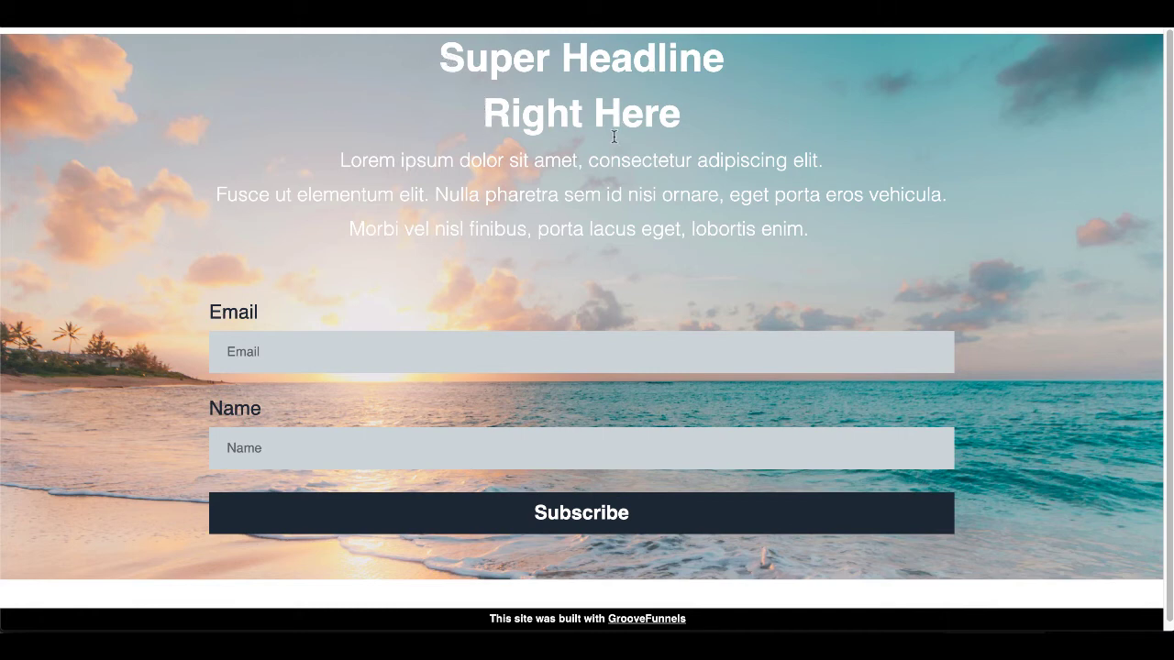
On the published capture page, fill in the subscriber's email and first name and submit the opt-in form
drag(340, 160, 453, 162)
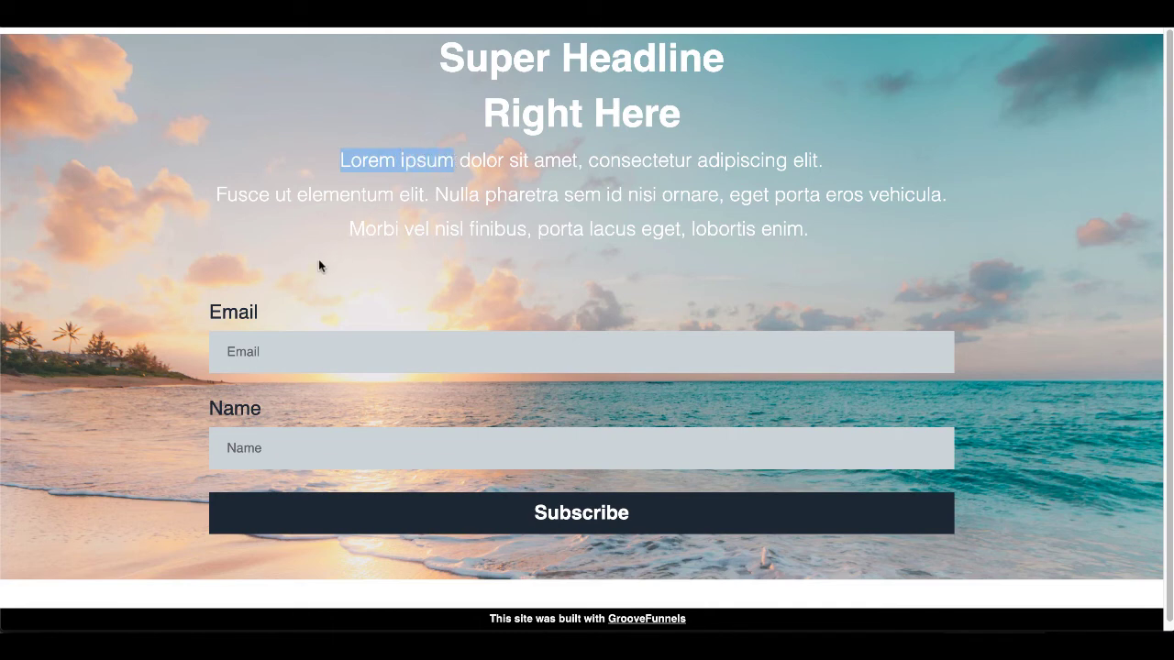
click(287, 351)
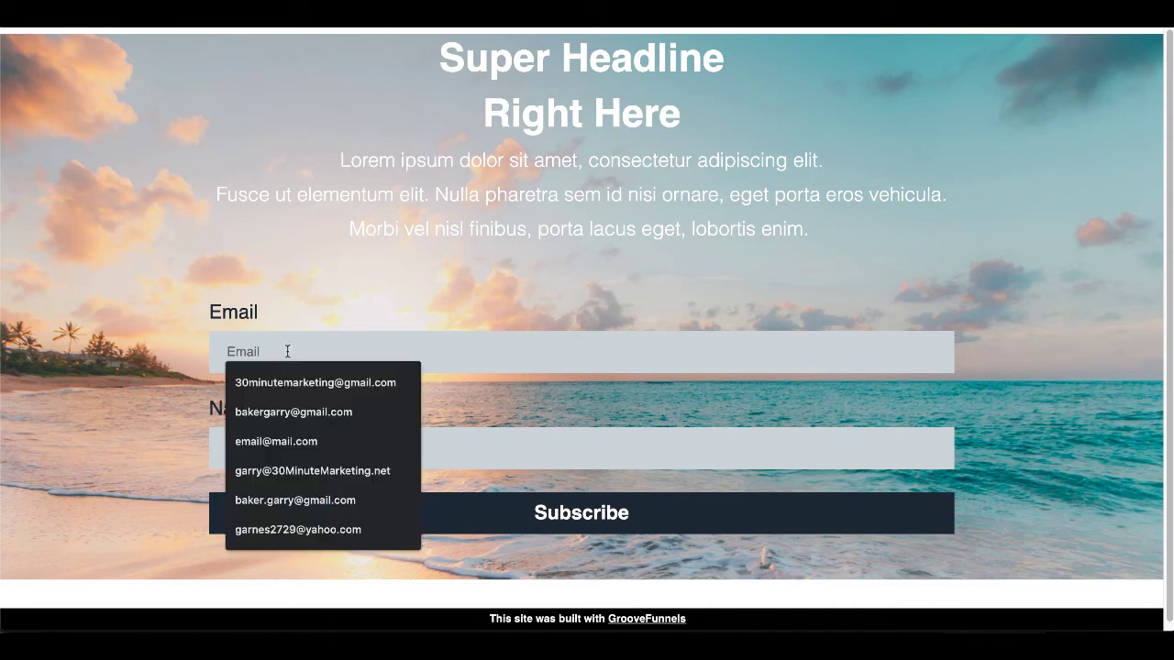
click(293, 411)
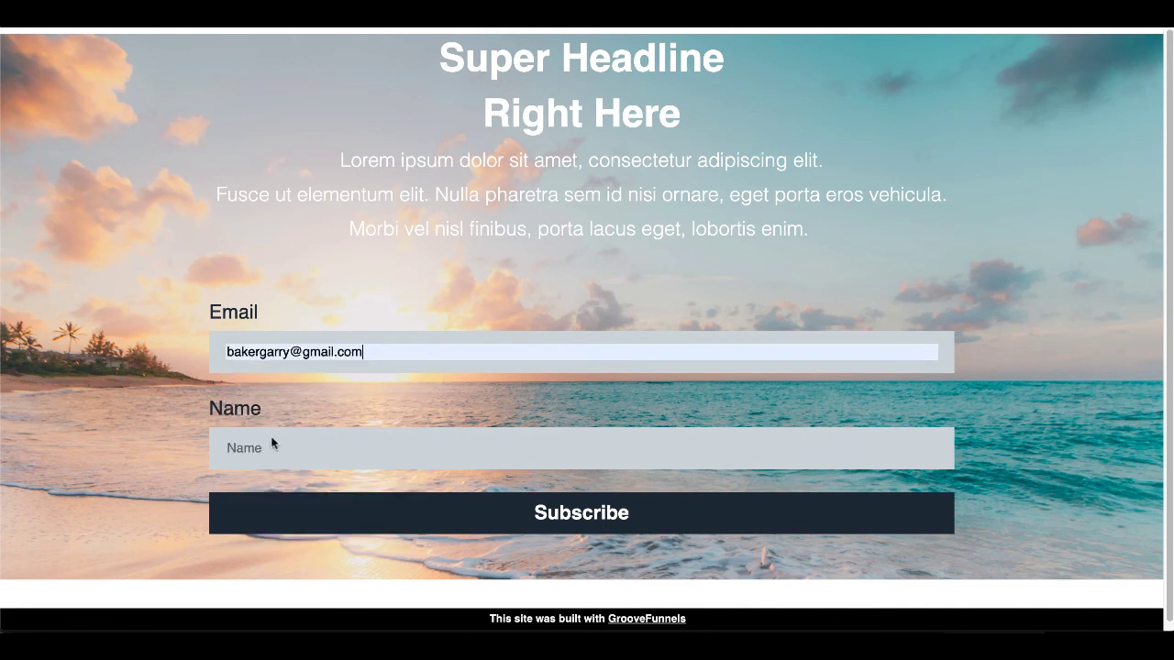
click(271, 443)
text(Garry)
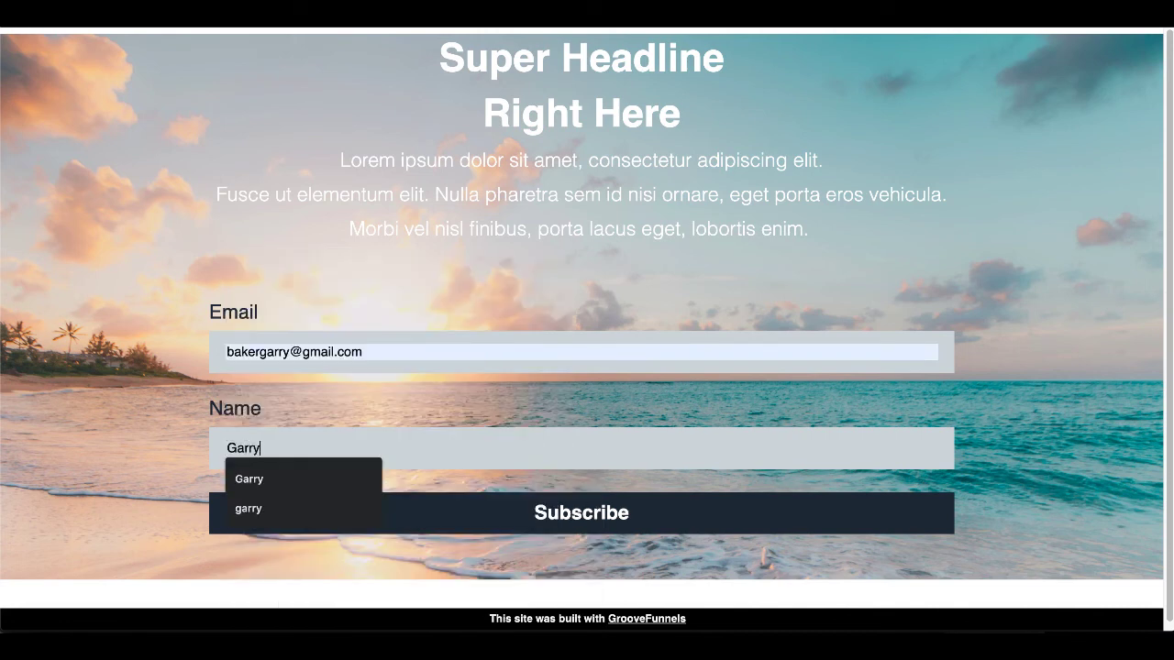
click(154, 457)
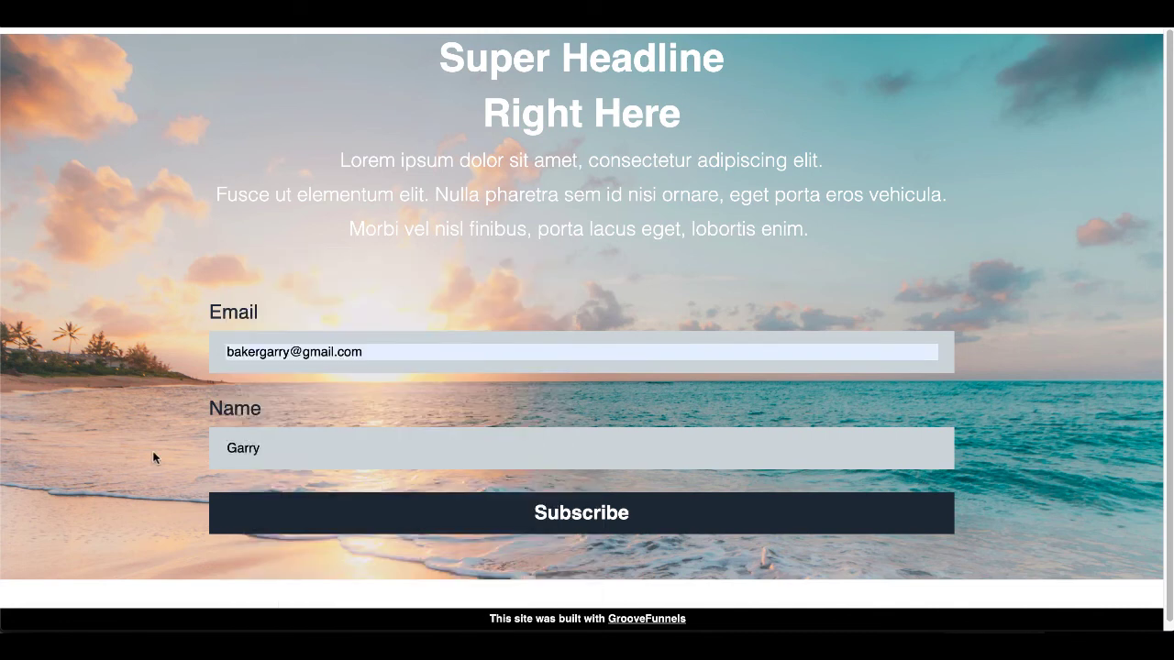
click(303, 515)
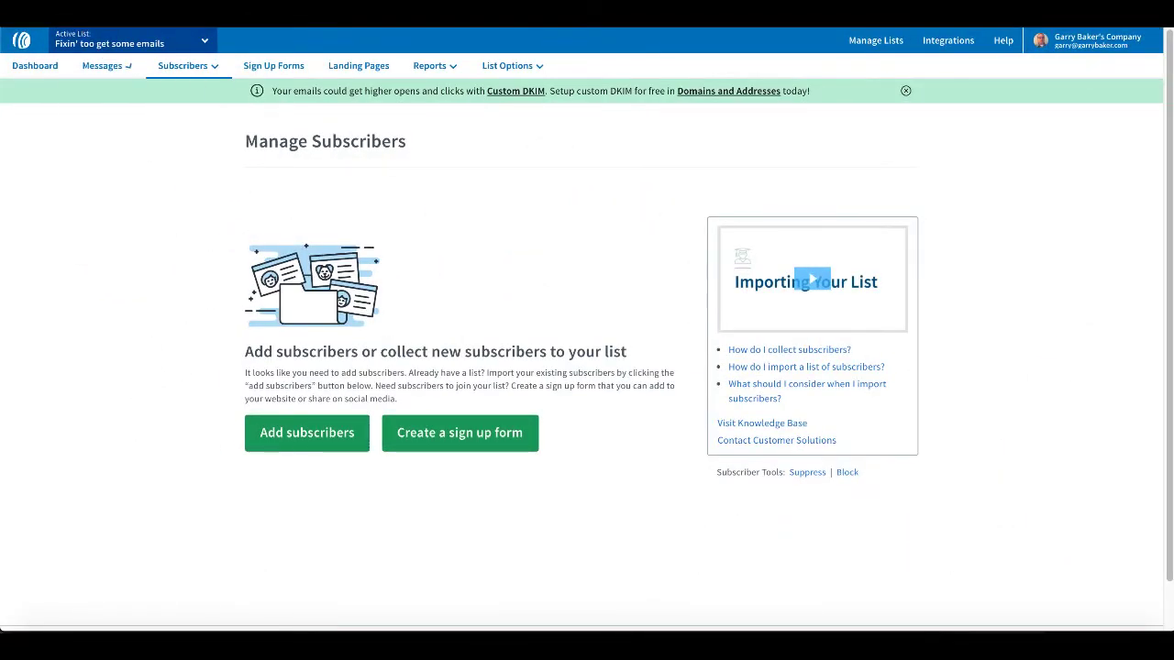
Back in AWeber, reload the list's subscribers and check the new subscriber's status
click(182, 65)
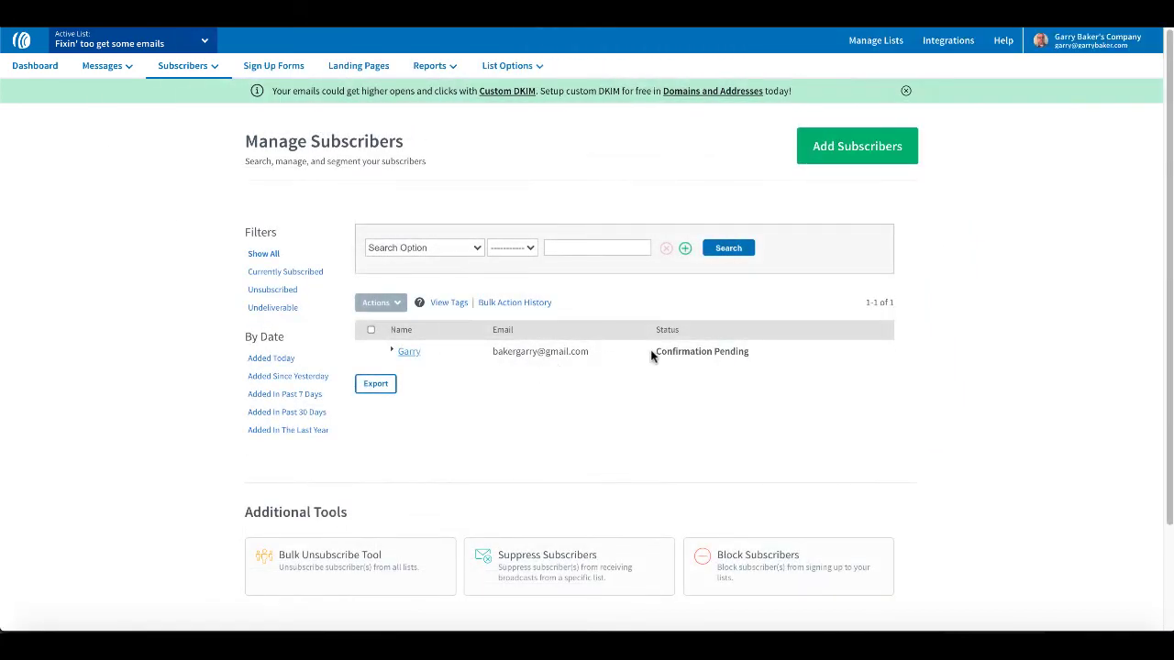
drag(653, 353, 760, 362)
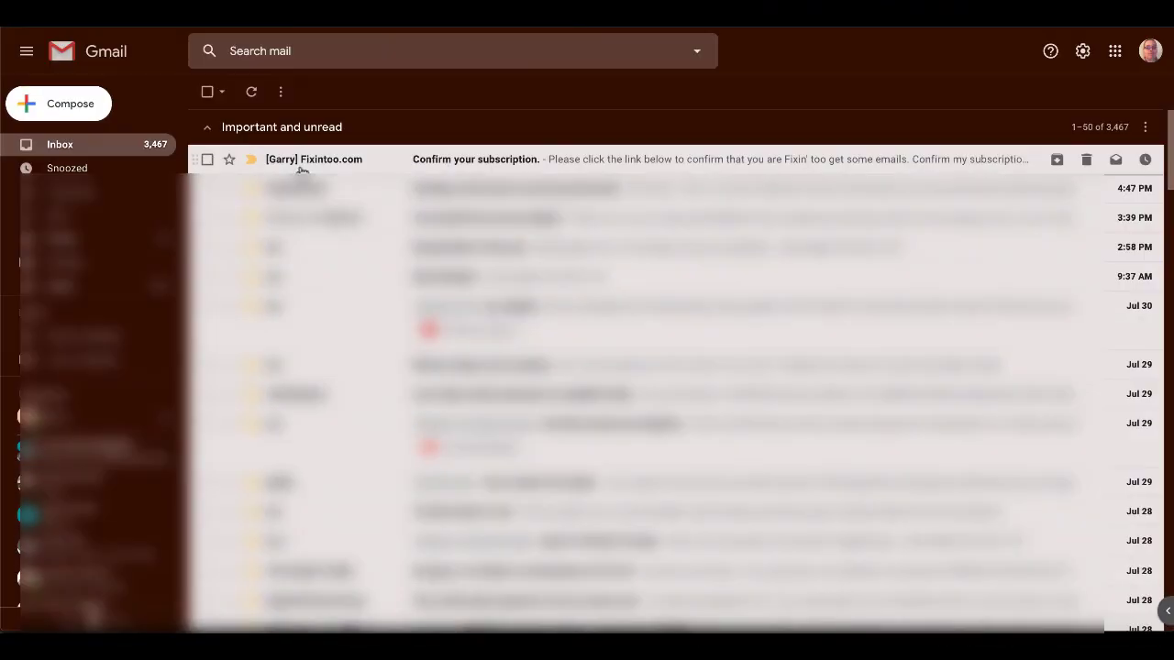
In Gmail, open the "Confirm your subscription." message from Fixintoo.com and confirm the subscription
click(444, 165)
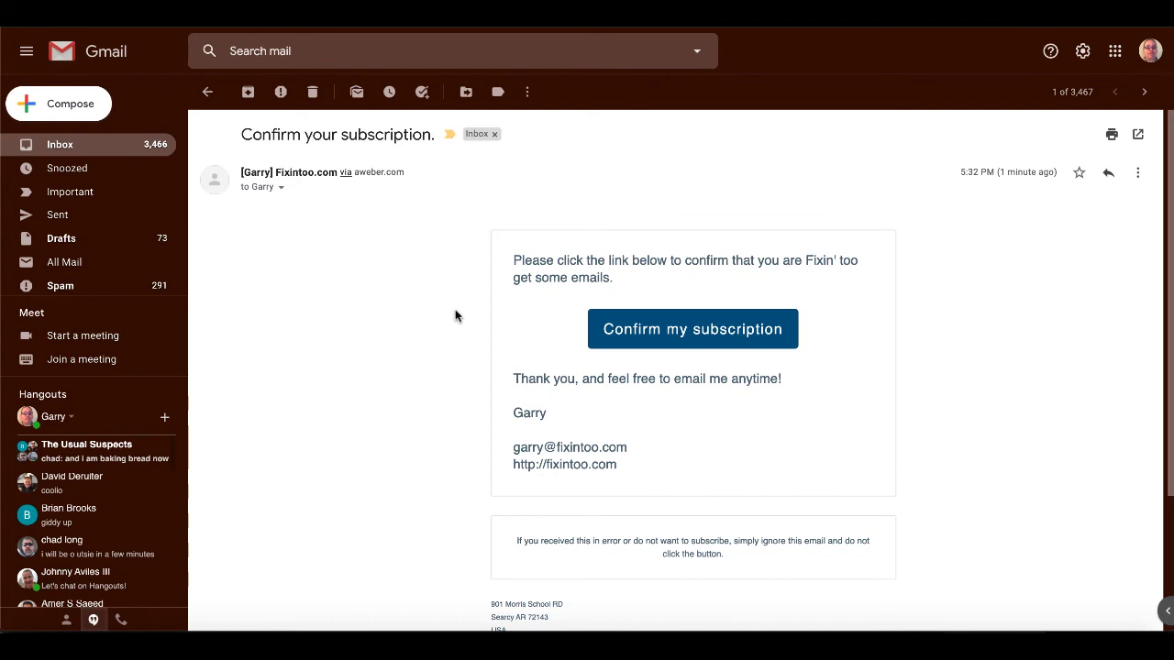
click(643, 340)
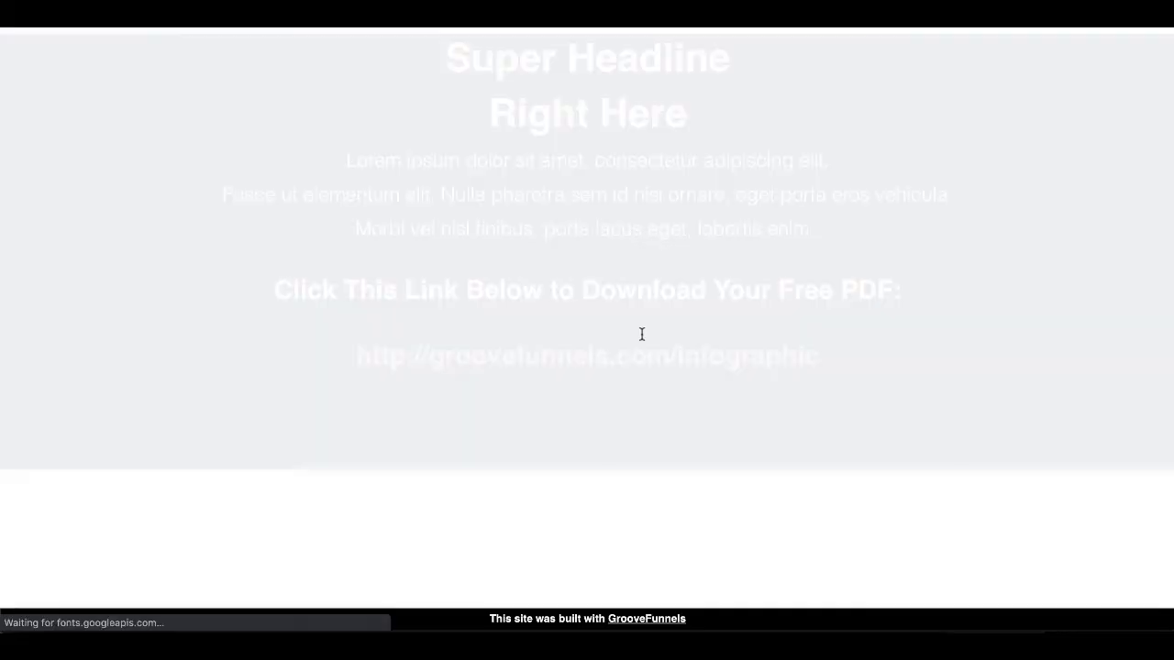